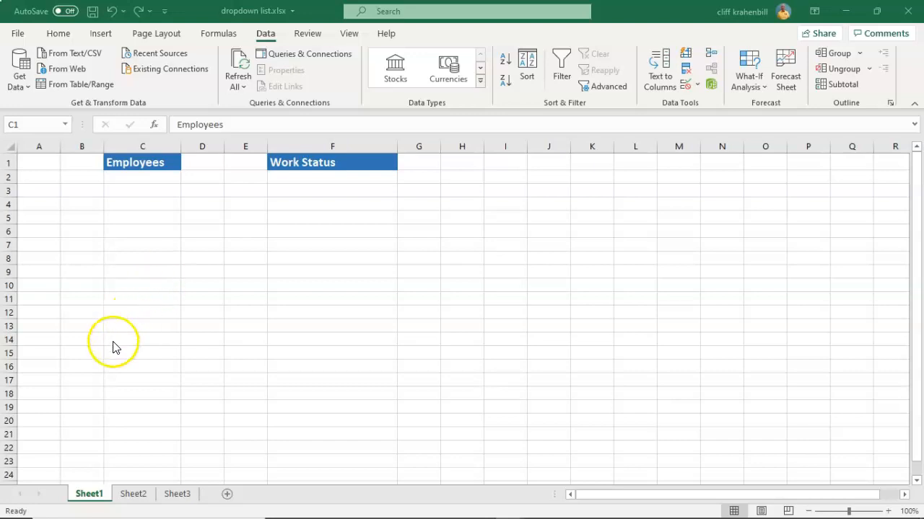
# - Open data validation for cell C2 under the Employees header and allow only List values
pyautogui.click(24, 488)
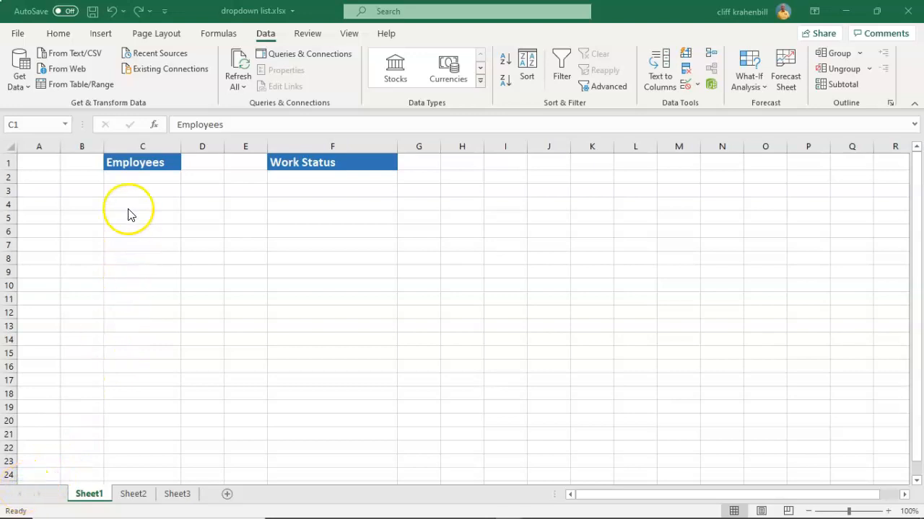
pyautogui.click(127, 177)
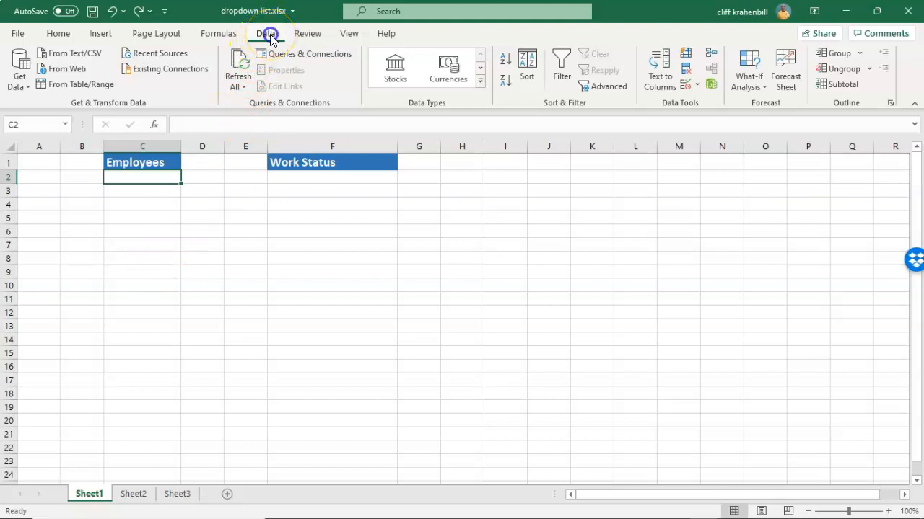
pyautogui.click(698, 88)
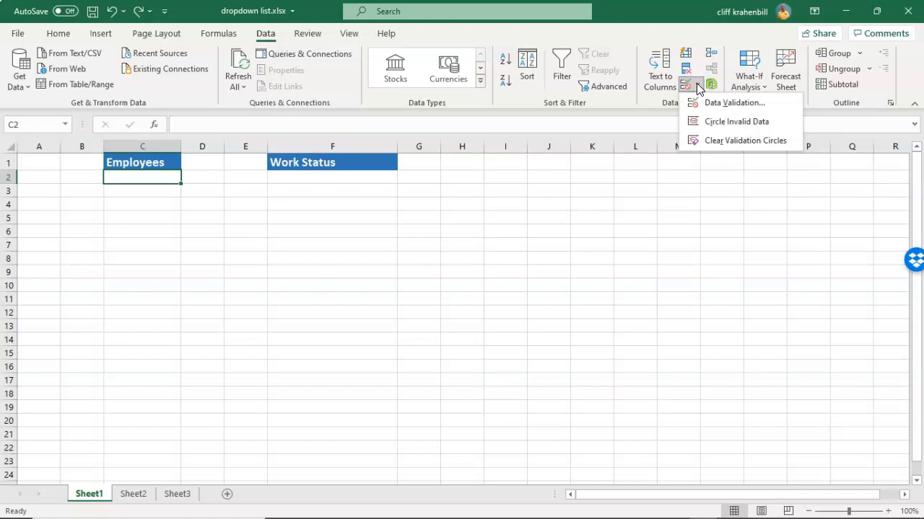
pyautogui.click(732, 105)
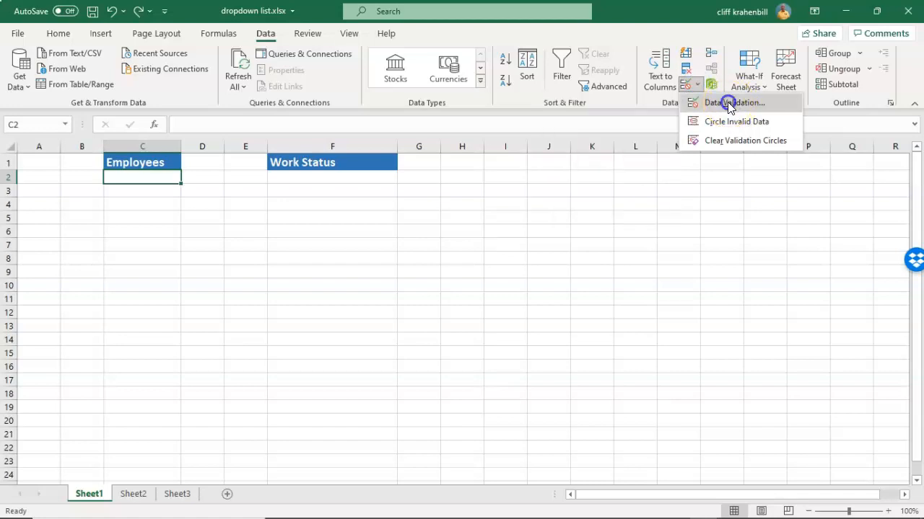
pyautogui.click(732, 105)
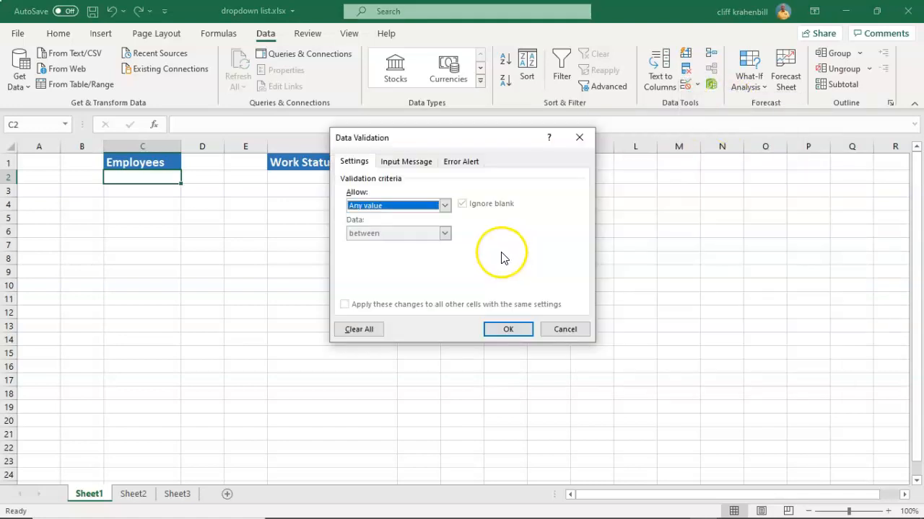
pyautogui.click(446, 207)
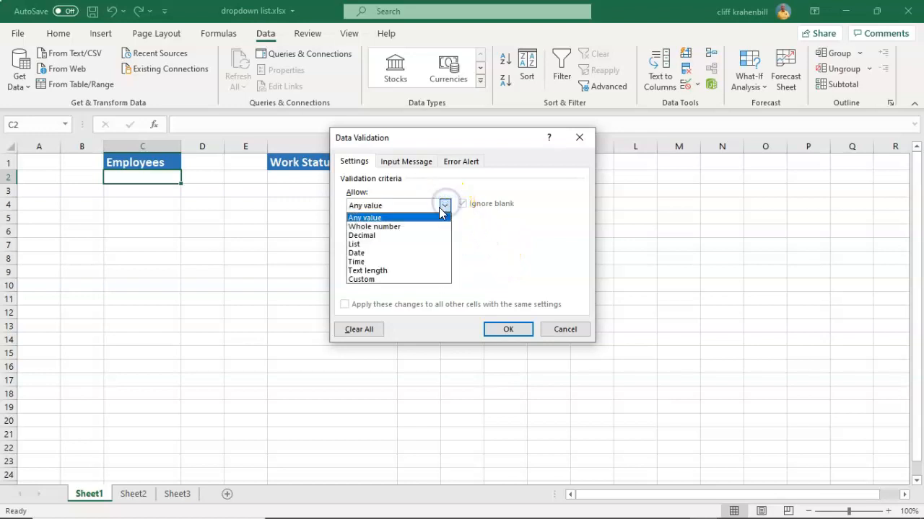
pyautogui.click(420, 251)
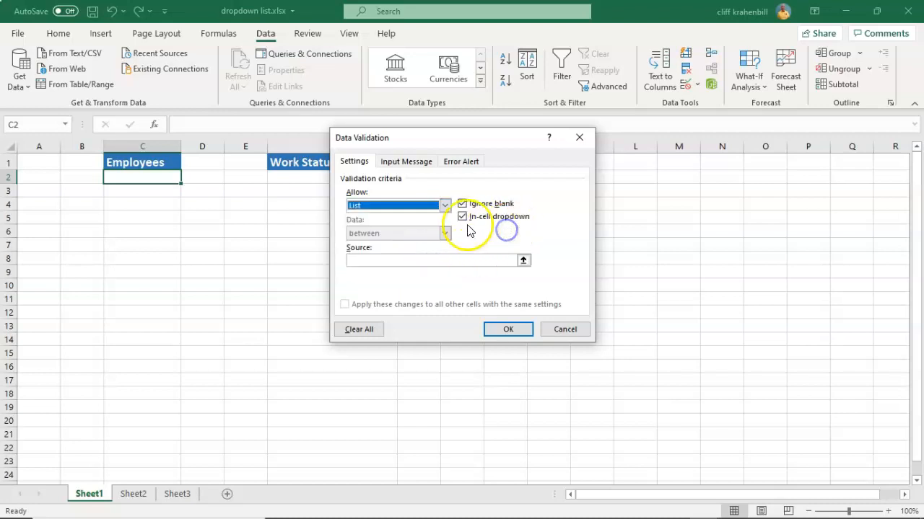
# - Set the list source for C2 to the employee names in Sheet3 G2:G15 and apply the validation
pyautogui.click(446, 260)
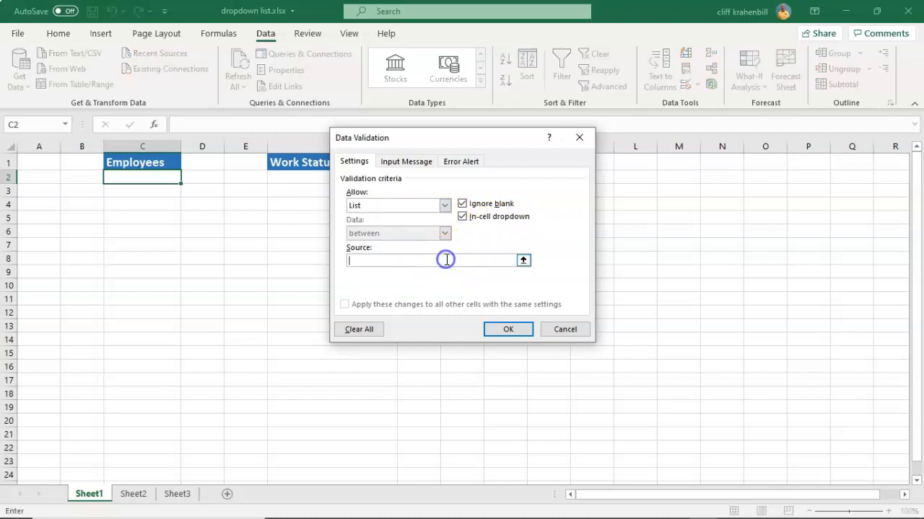
pyautogui.click(523, 261)
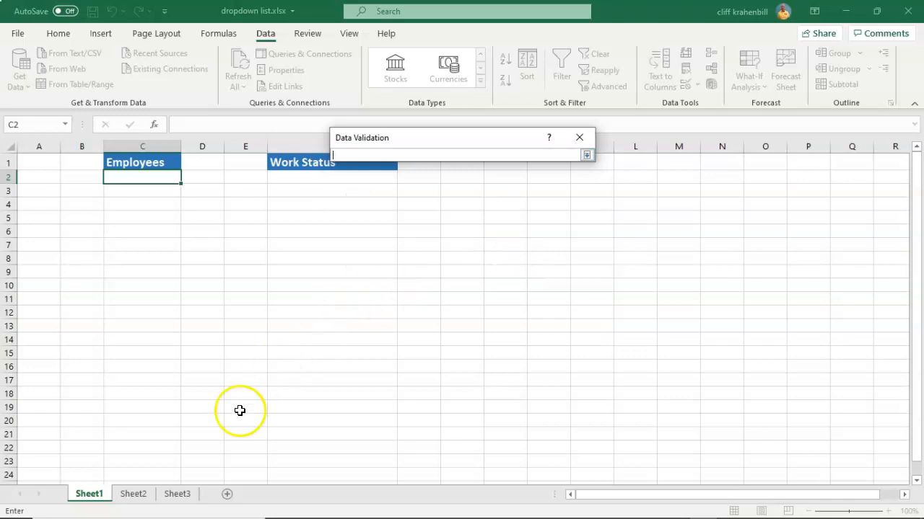
pyautogui.click(177, 495)
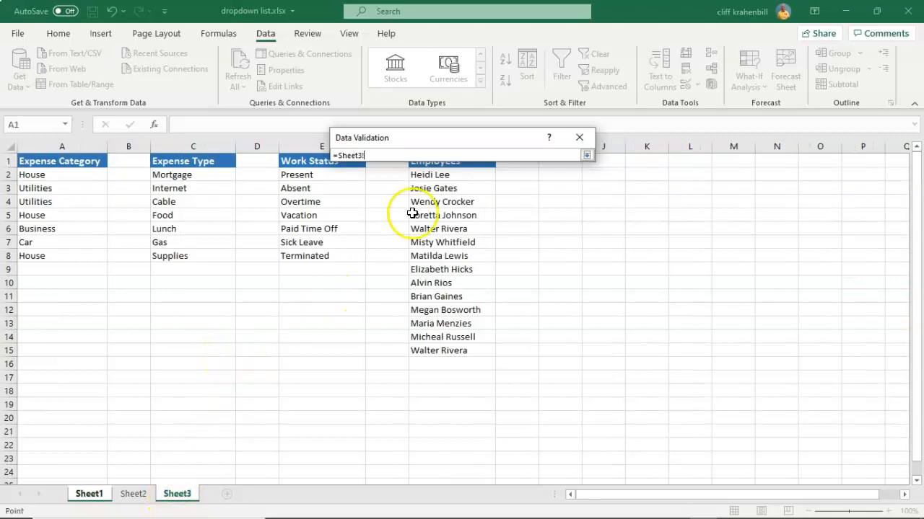
pyautogui.moveTo(445, 140); pyautogui.dragTo(551, 123)
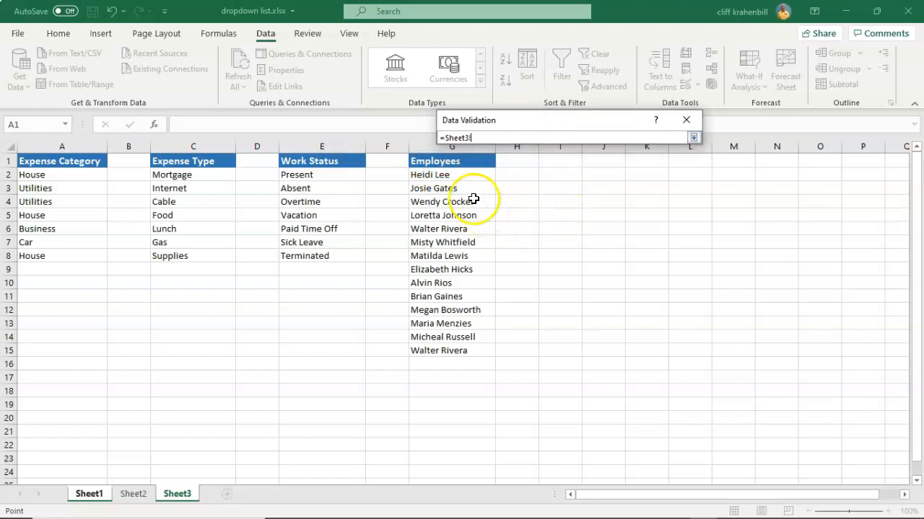
pyautogui.click(437, 174)
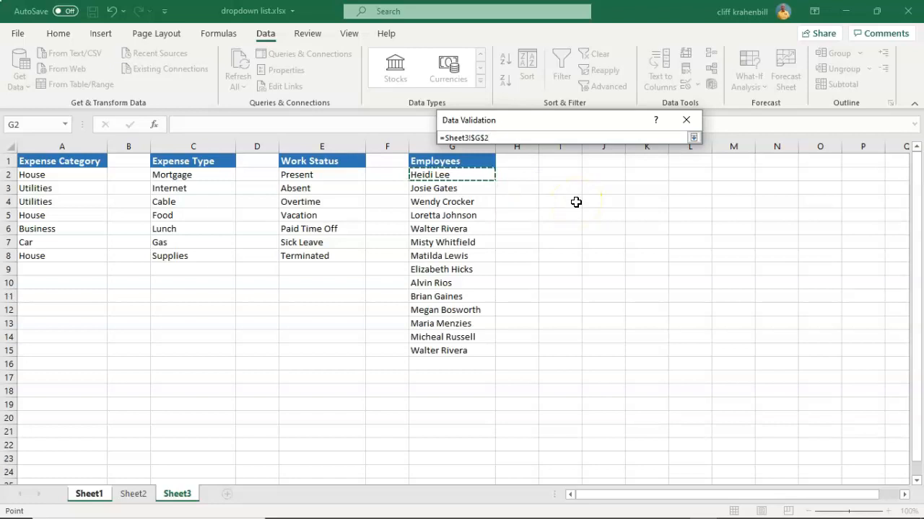
pyautogui.hotkey('ctrl', 'shift', 'Down')
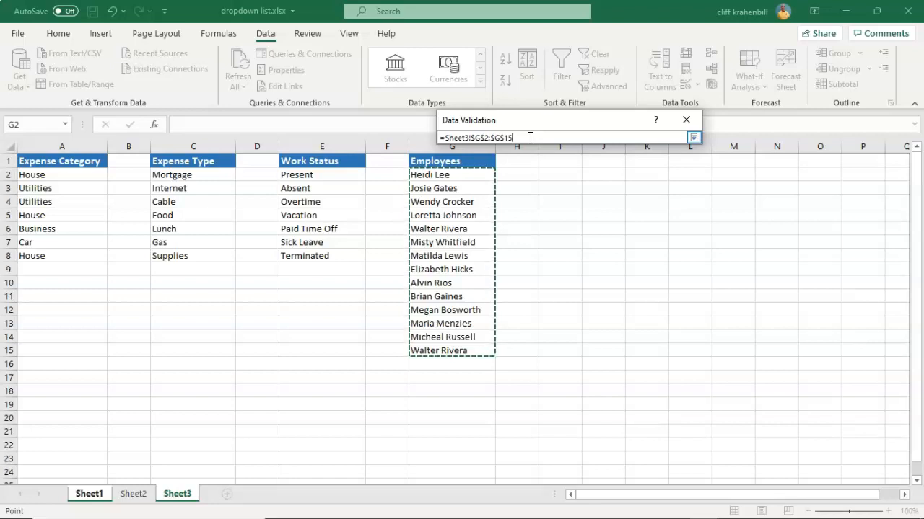
pyautogui.click(692, 138)
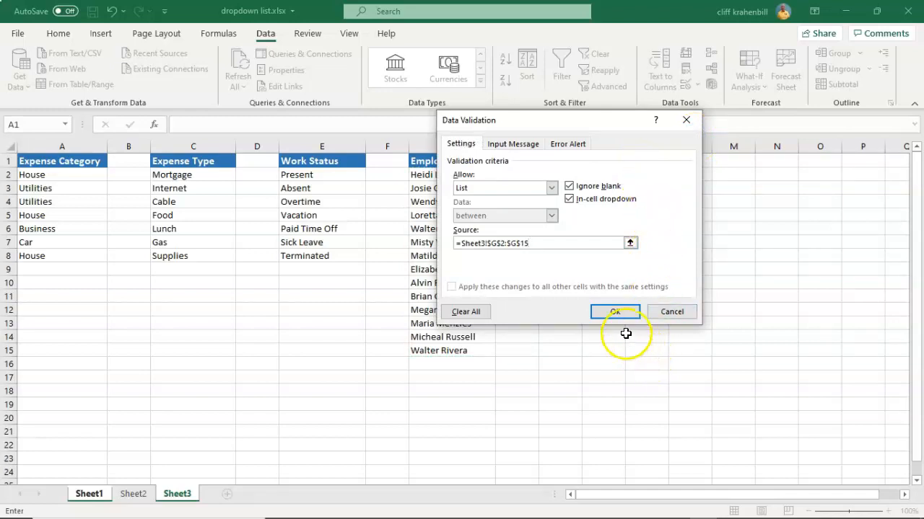
pyautogui.click(610, 315)
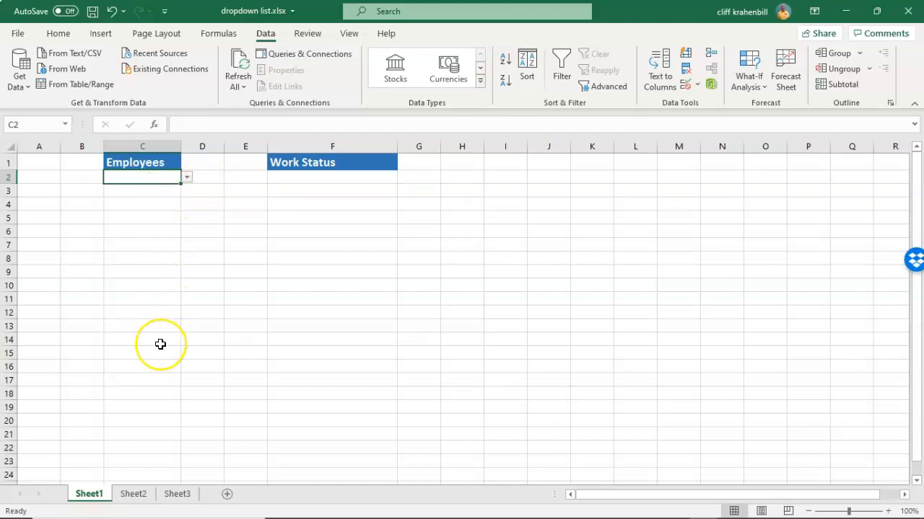
# - Copy the dropdown in C2 down the Employees column to row 28
pyautogui.click(180, 183)
pyautogui.moveTo(180, 184); pyautogui.dragTo(178, 451)
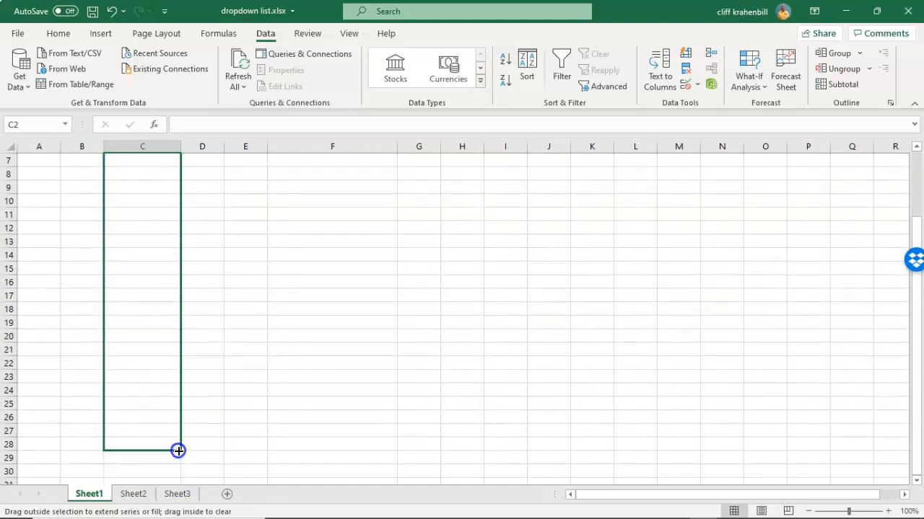
pyautogui.moveTo(178, 451); pyautogui.dragTo(179, 451)
pyautogui.scroll(2, 185, 179)
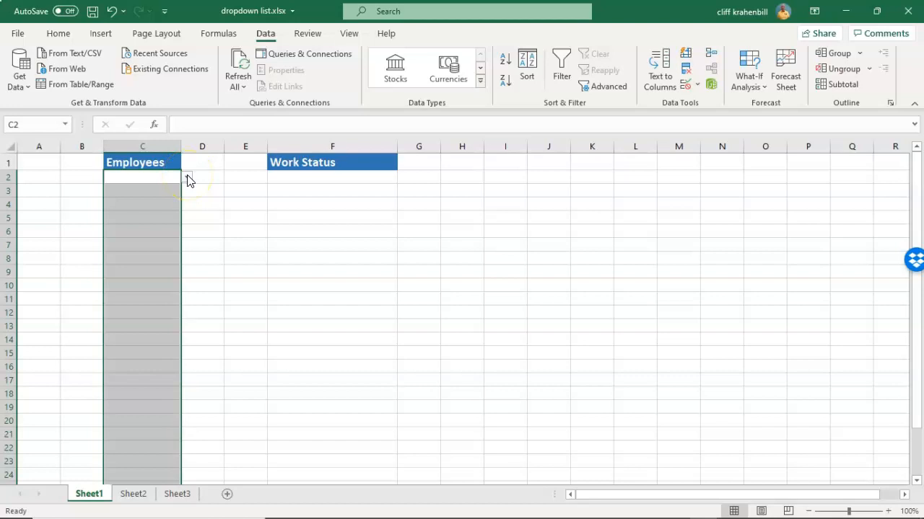
# - Fill C2 through C5 from their dropdowns with the first, second, fourth and sixth employees in the list
pyautogui.click(187, 177)
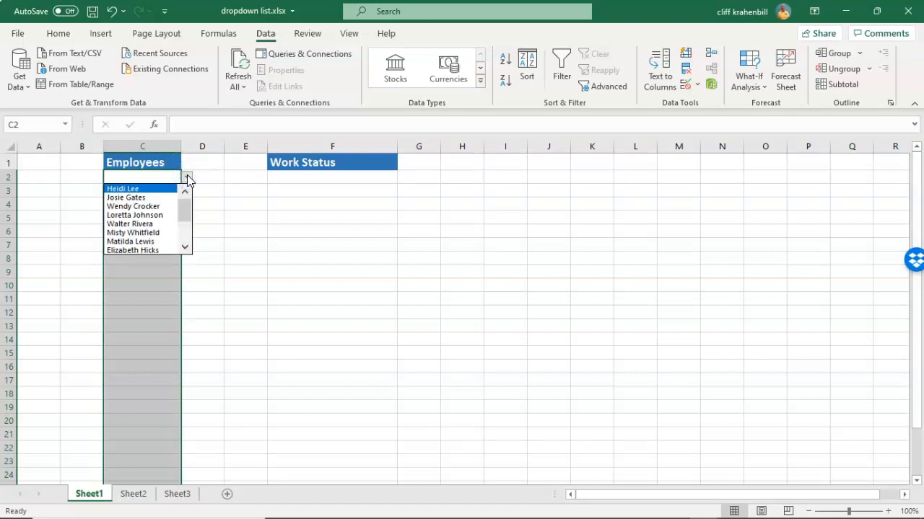
pyautogui.click(137, 190)
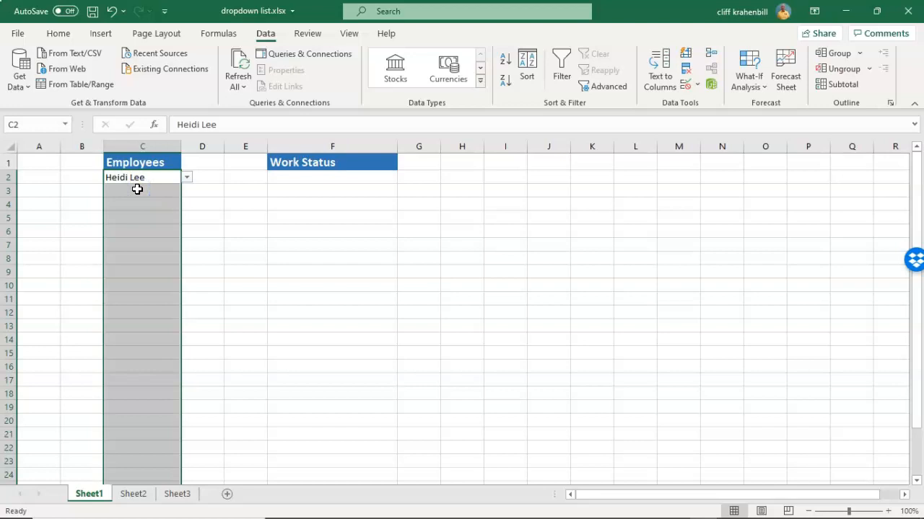
pyautogui.click(138, 190)
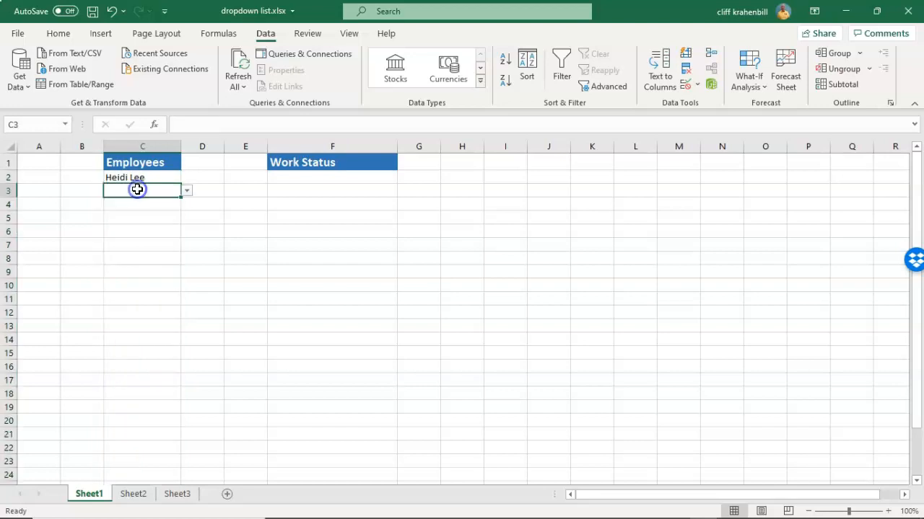
pyautogui.click(186, 190)
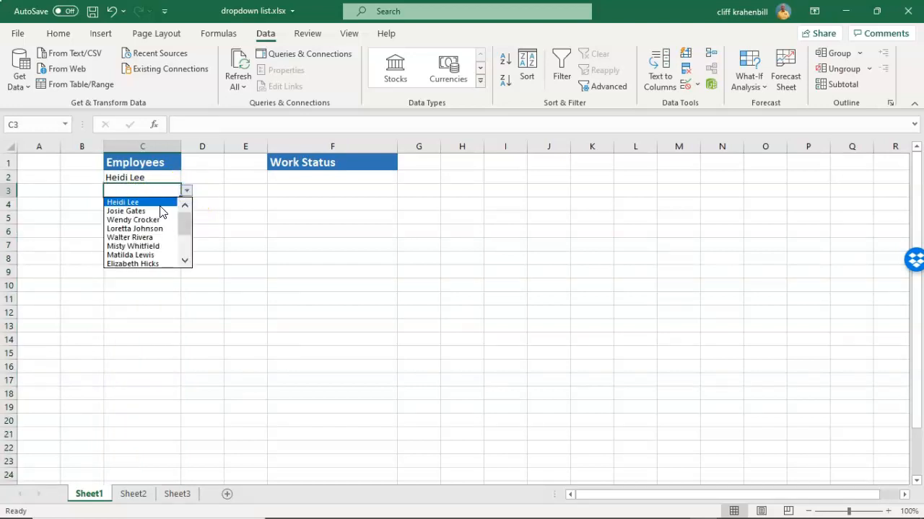
pyautogui.click(143, 210)
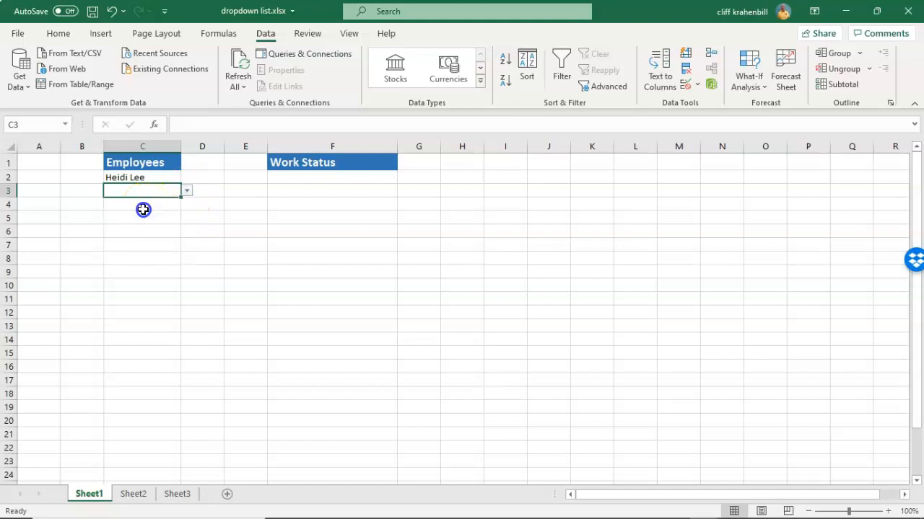
pyautogui.click(169, 206)
pyautogui.click(186, 204)
pyautogui.click(144, 246)
pyautogui.click(149, 221)
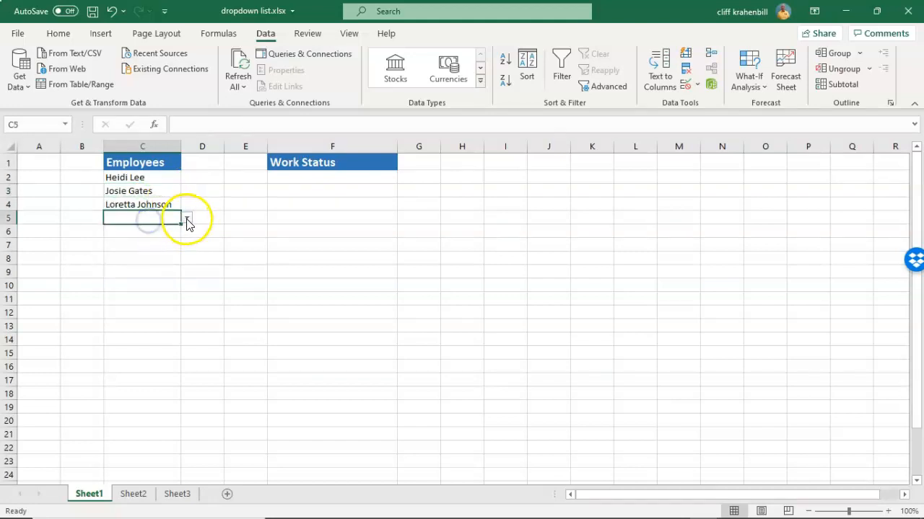
pyautogui.click(186, 219)
pyautogui.click(152, 270)
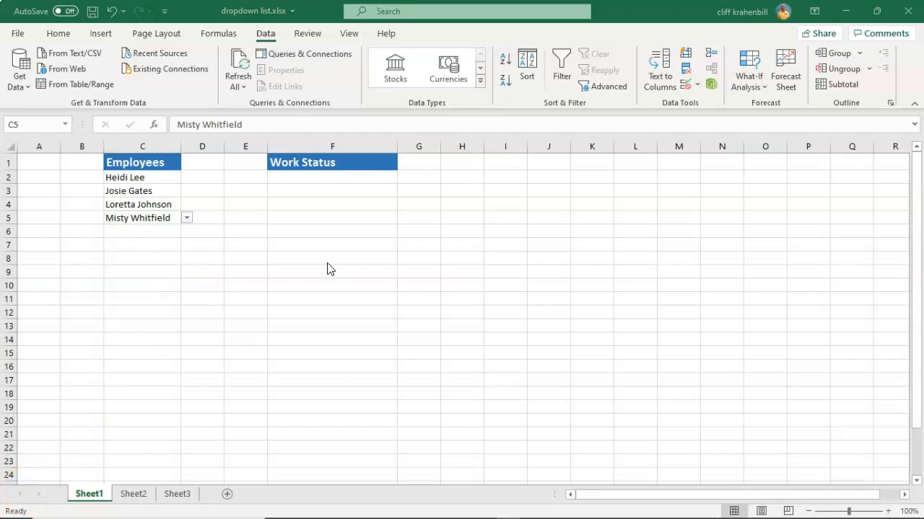
# - Open data validation for cell F2 under the Work Status header and allow only List values
pyautogui.click(330, 277)
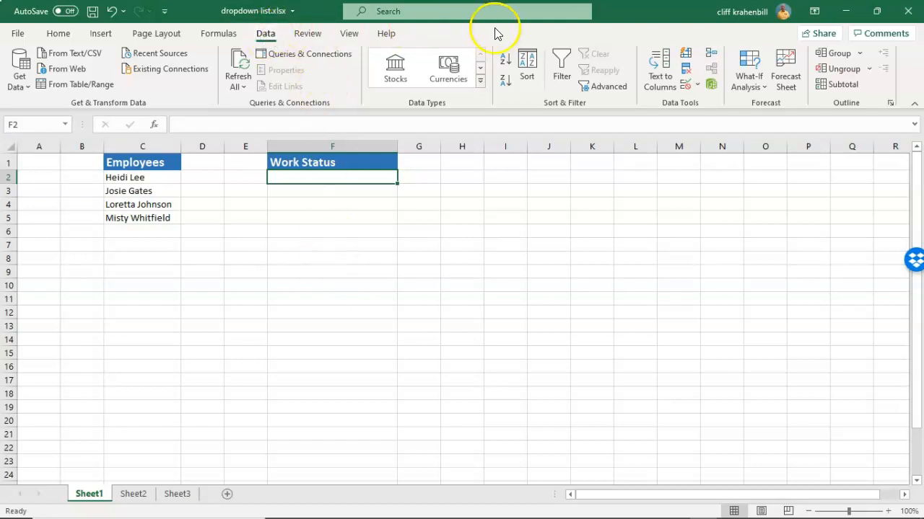
pyautogui.click(699, 86)
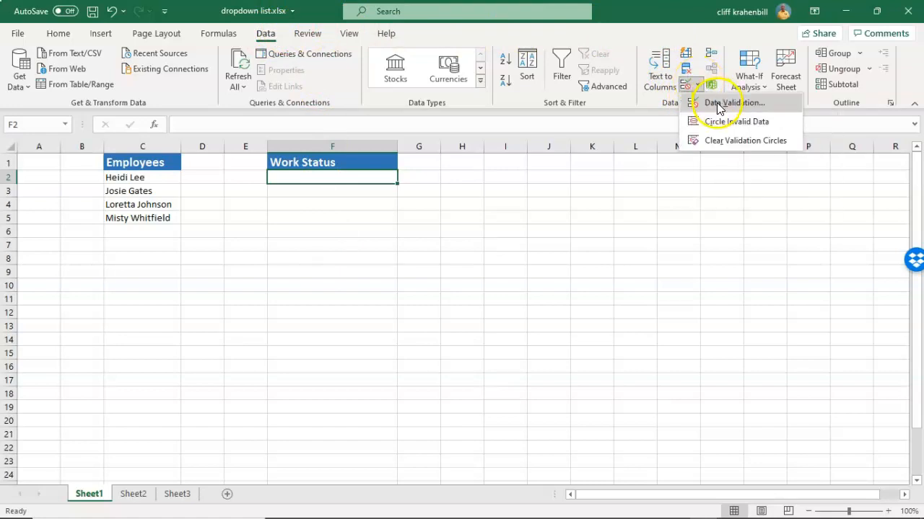
pyautogui.click(718, 105)
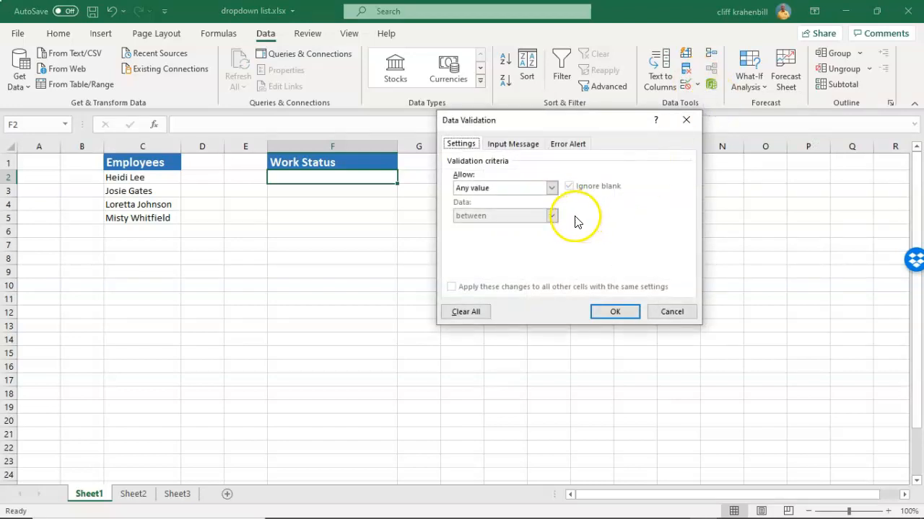
pyautogui.click(550, 186)
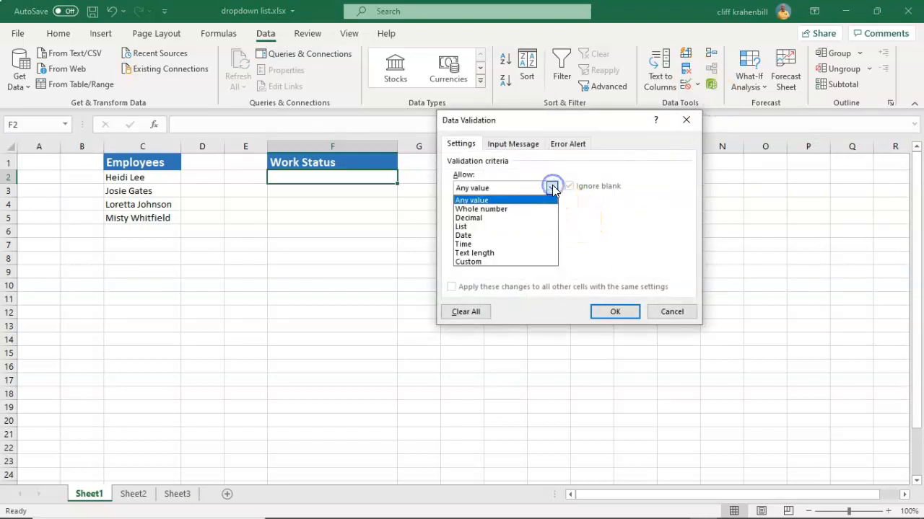
pyautogui.click(521, 228)
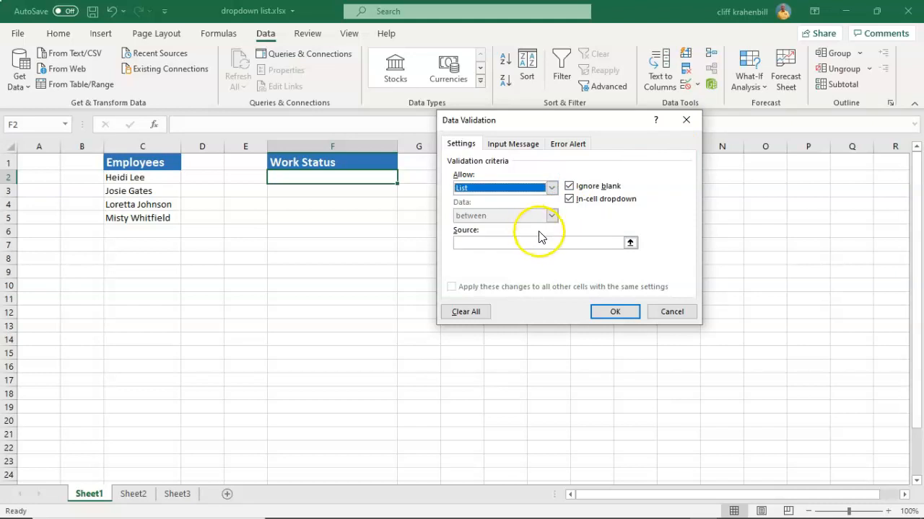
# - Set the list source for F2 to the work statuses in Sheet3 E2:E8, apply the validation and check the dropdown's options
pyautogui.click(539, 242)
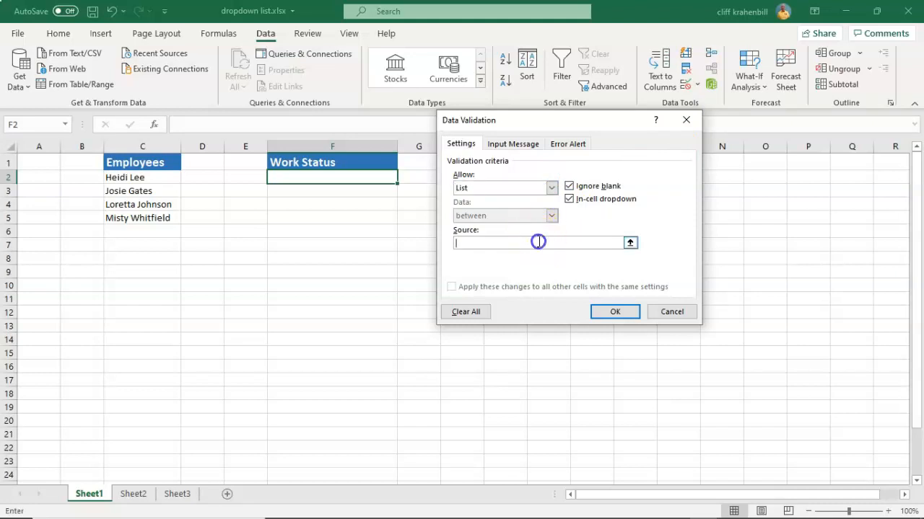
pyautogui.click(630, 243)
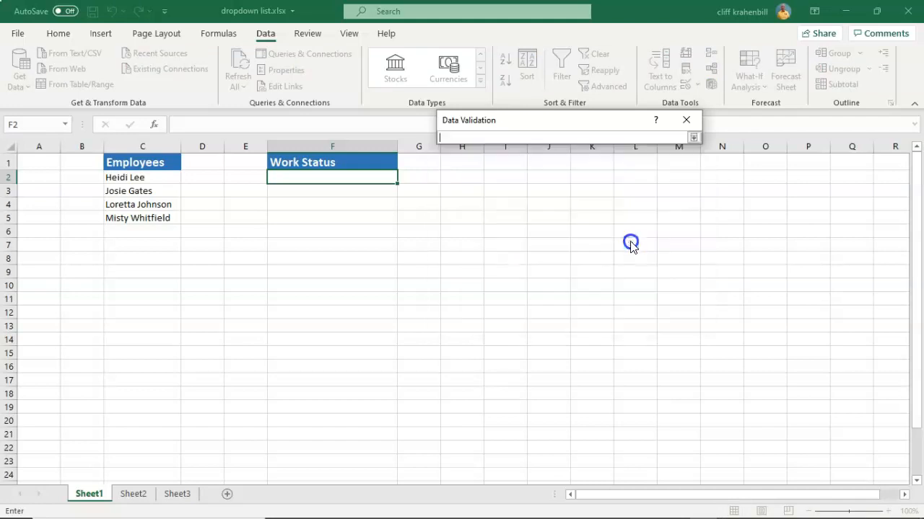
pyautogui.click(177, 496)
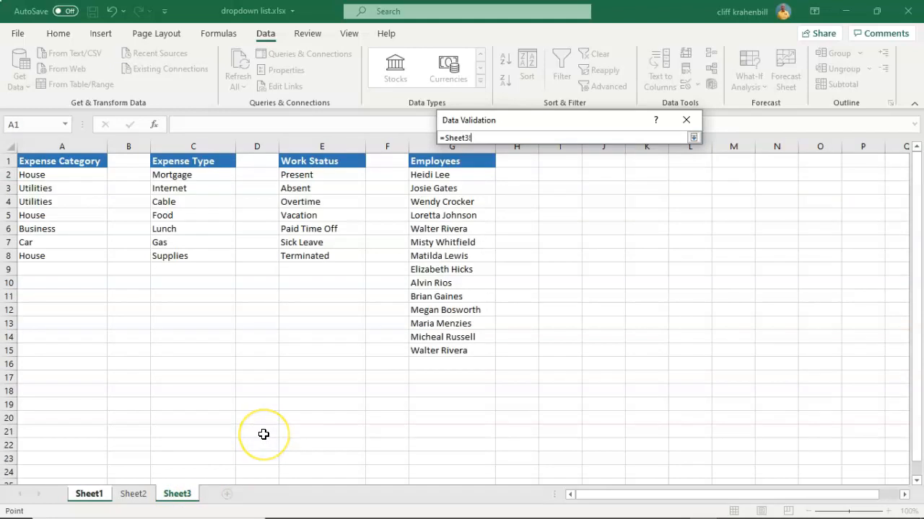
pyautogui.click(293, 174)
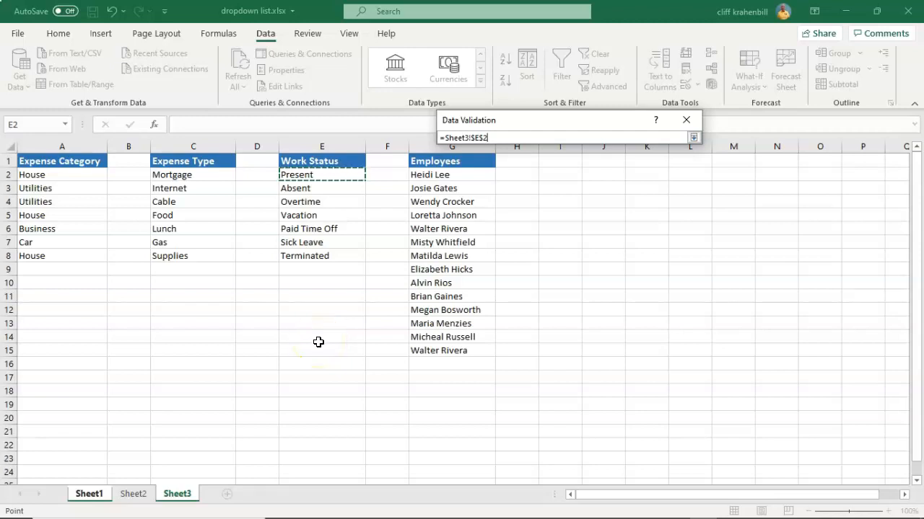
pyautogui.hotkey('ctrl', 'shift', 'Down')
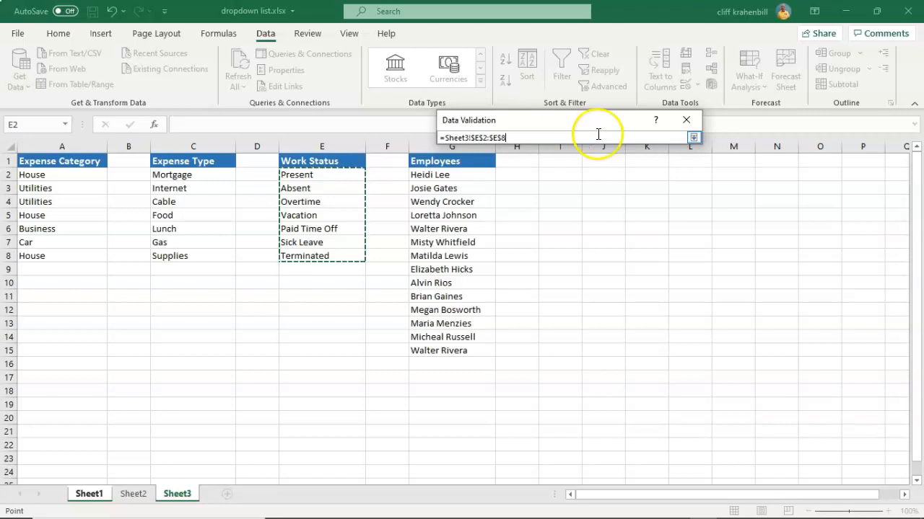
pyautogui.click(694, 138)
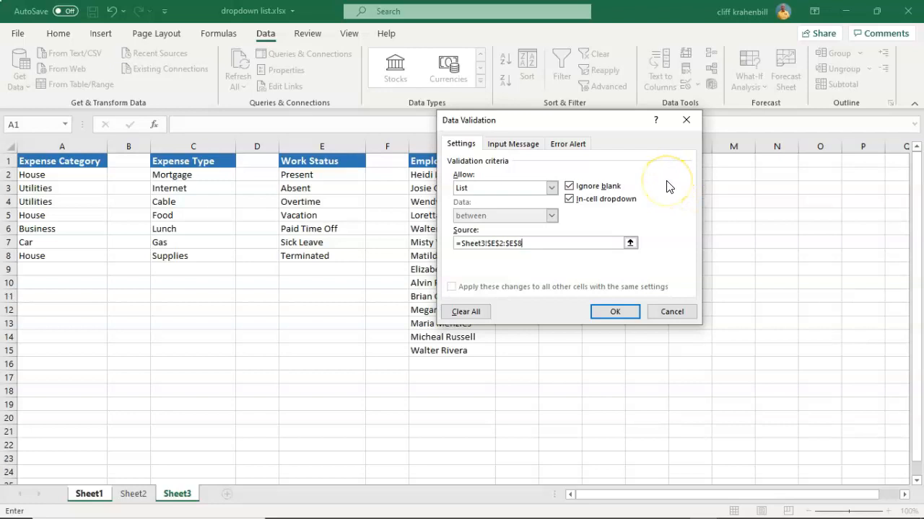
pyautogui.click(613, 312)
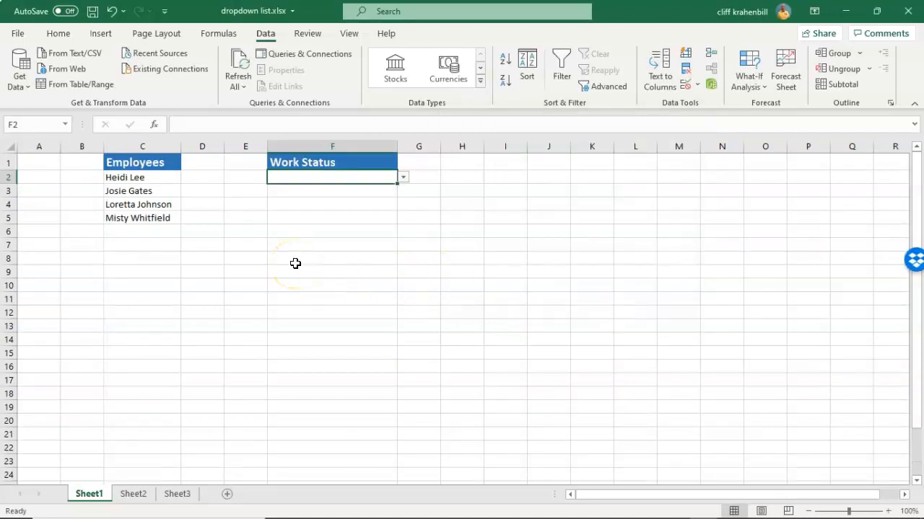
pyautogui.click(404, 178)
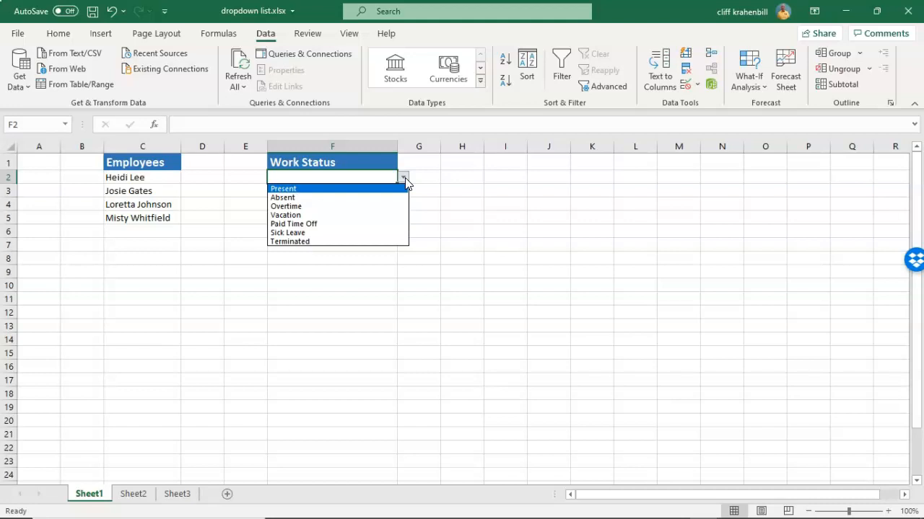
pyautogui.click(404, 178)
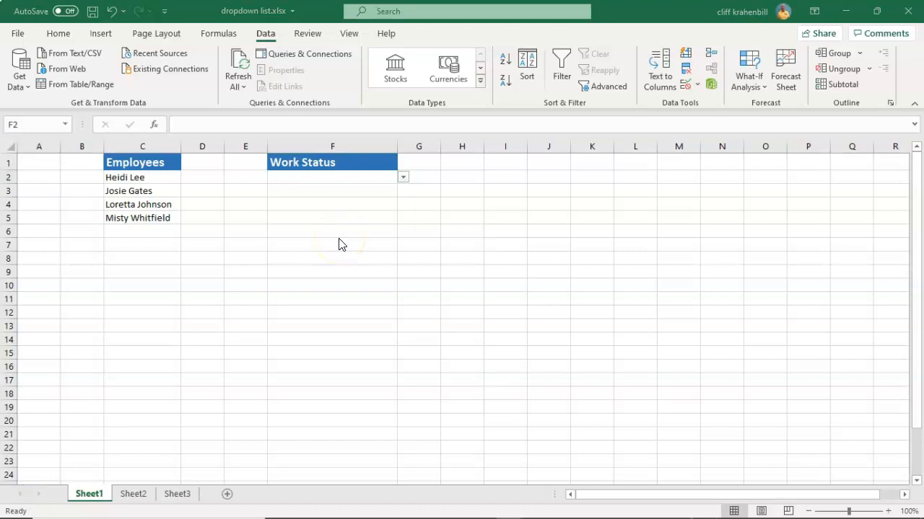
# - Copy the dropdown in F2 down the Work Status column to row 29
pyautogui.click(370, 184)
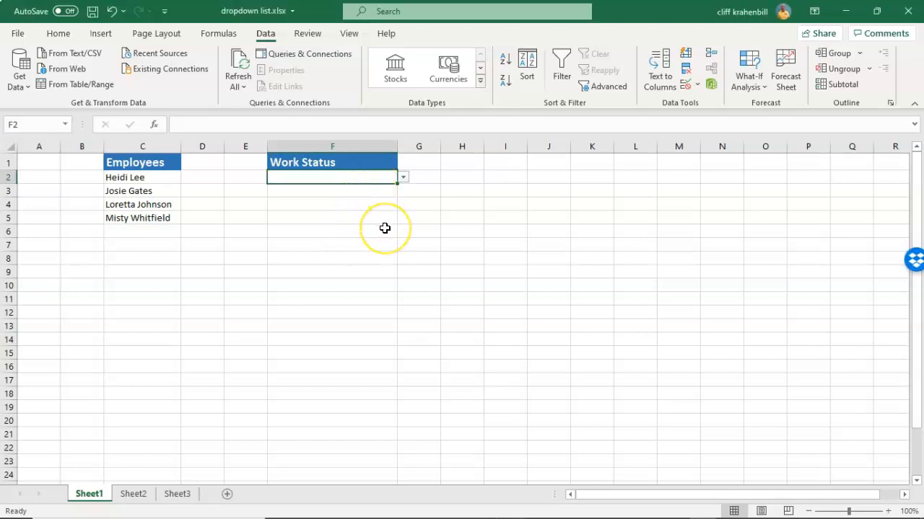
pyautogui.click(396, 183)
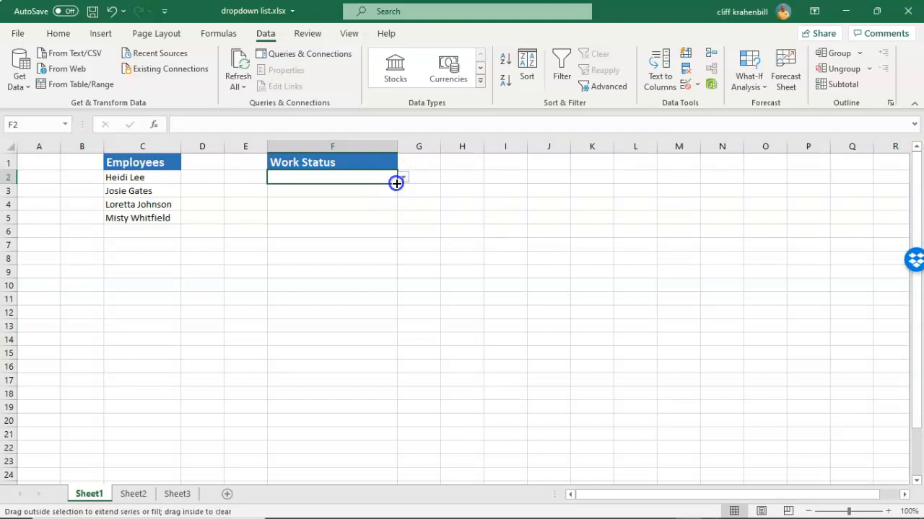
pyautogui.moveTo(396, 183); pyautogui.dragTo(396, 464)
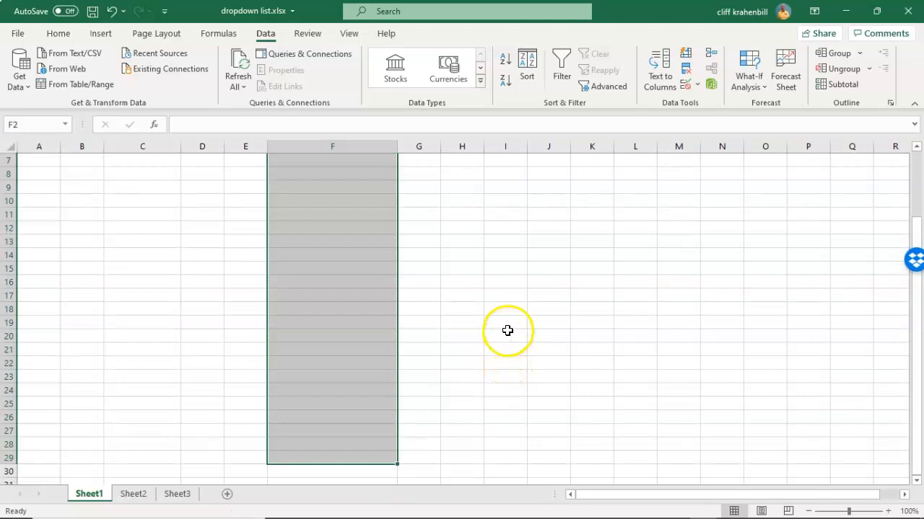
pyautogui.click(515, 277)
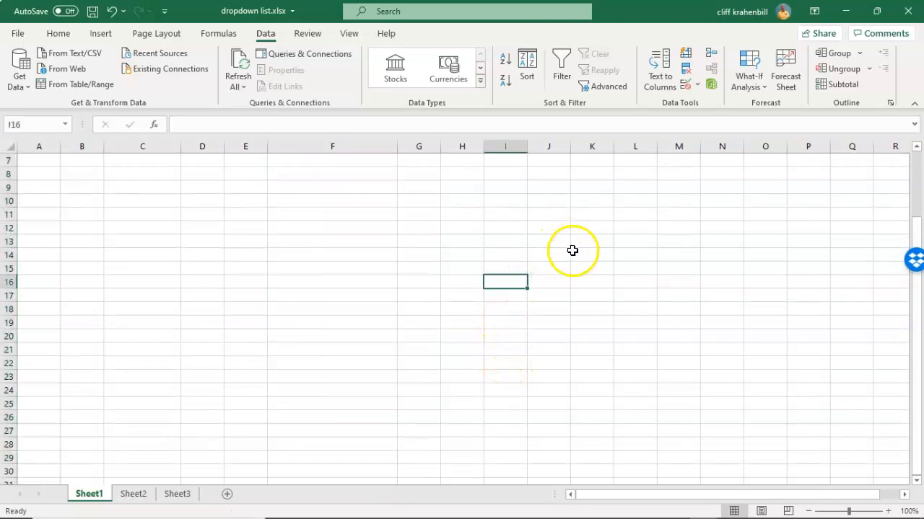
# - Choose Present in F2 and Vacation in F3 from their Work Status dropdowns
pyautogui.scroll(3, 570, 249)
pyautogui.click(356, 181)
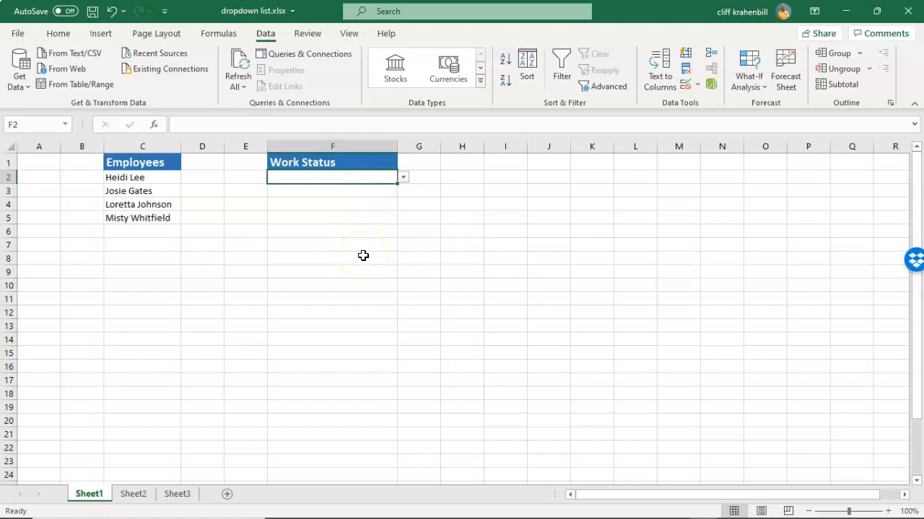
pyautogui.click(404, 177)
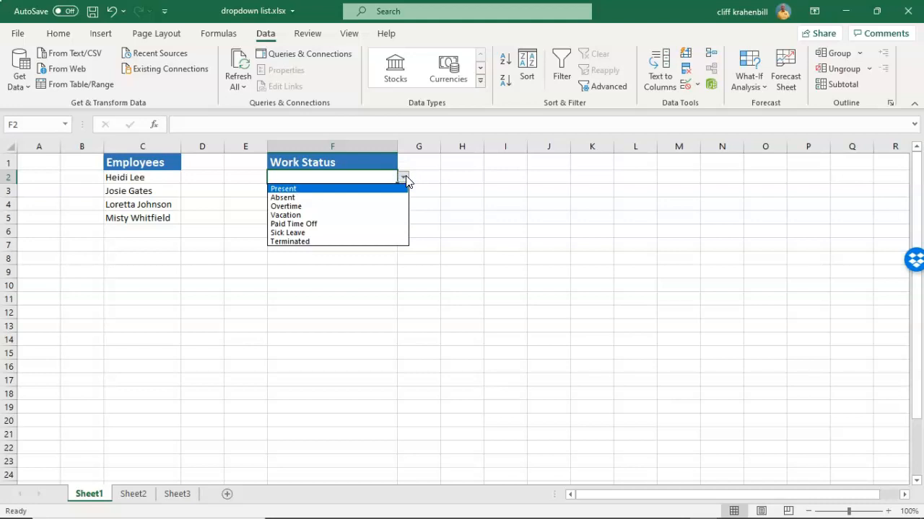
pyautogui.click(312, 188)
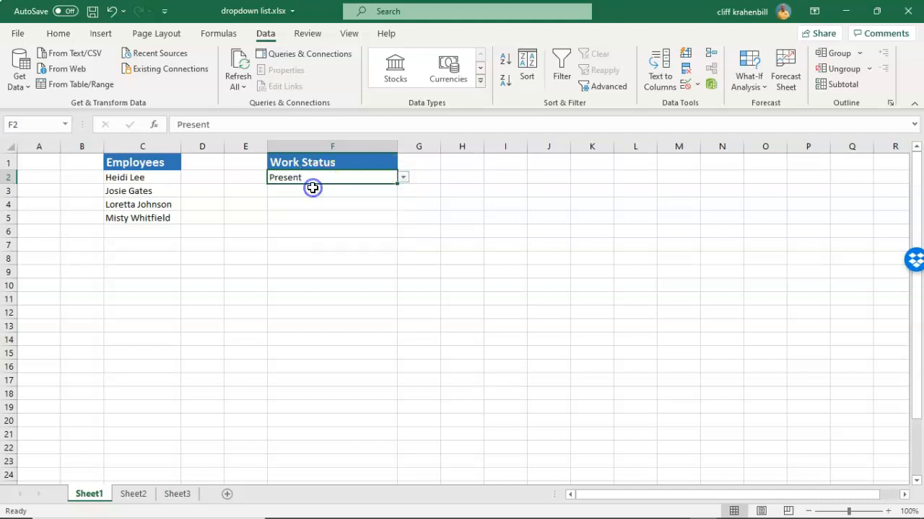
pyautogui.click(130, 191)
pyautogui.click(330, 190)
pyautogui.click(402, 190)
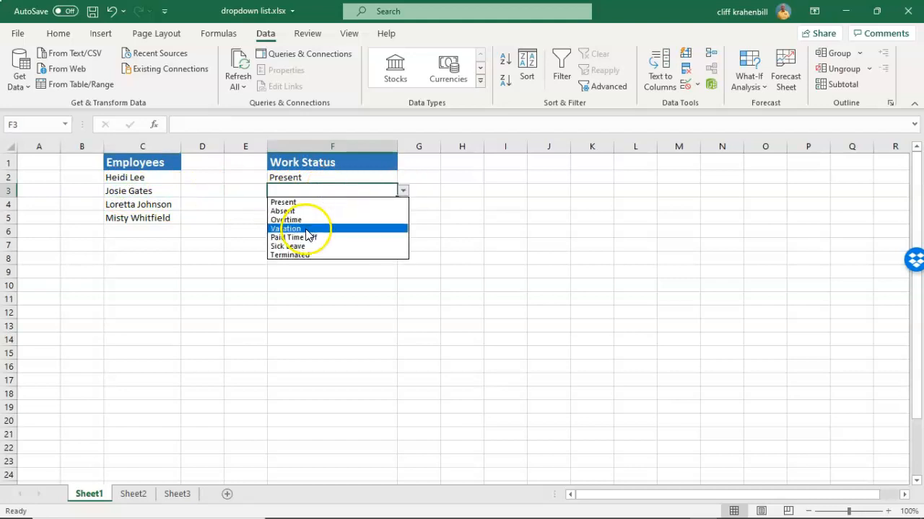
pyautogui.click(305, 228)
# - Choose Overtime in F4 and Terminated in F5 from their Work Status dropdowns
pyautogui.click(148, 205)
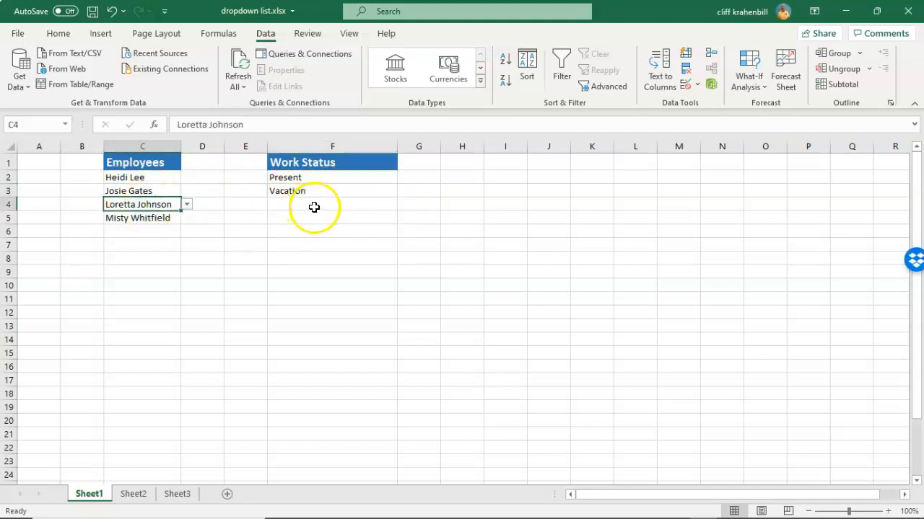
pyautogui.click(313, 206)
pyautogui.click(402, 205)
pyautogui.click(313, 233)
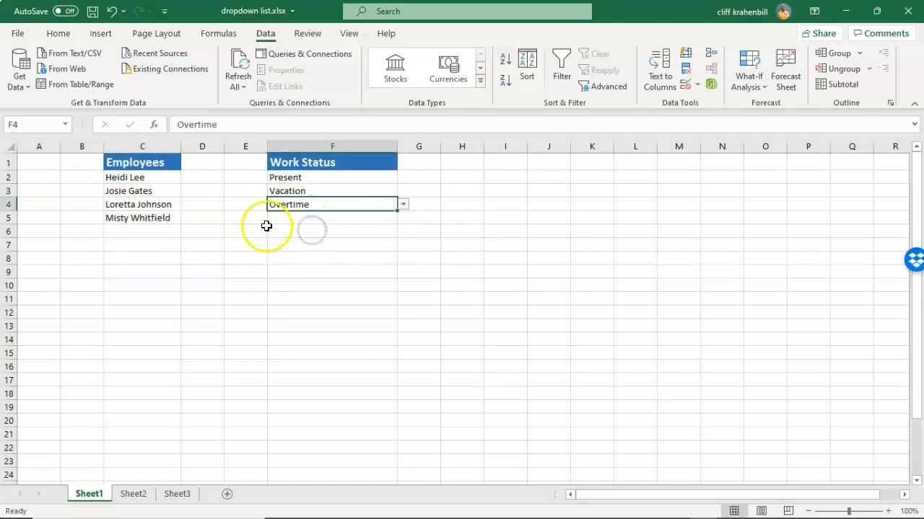
pyautogui.click(145, 218)
pyautogui.click(292, 218)
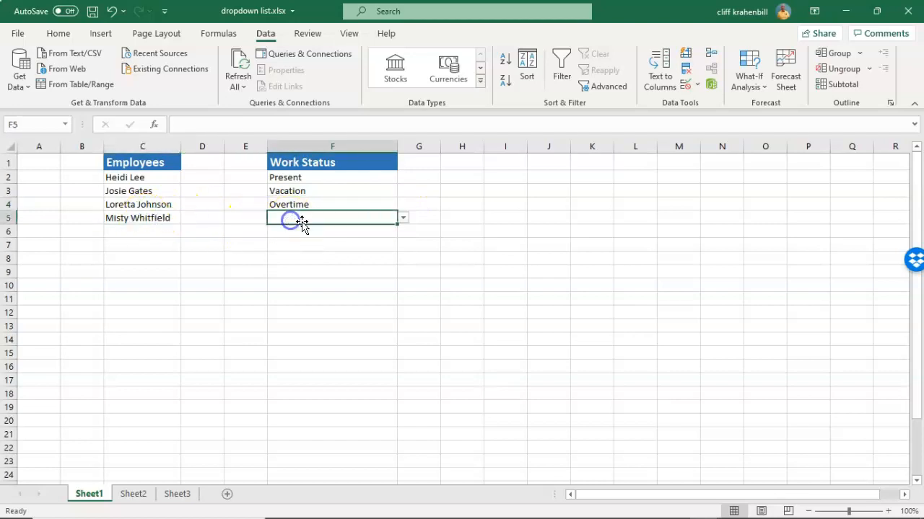
pyautogui.click(403, 218)
pyautogui.click(342, 282)
pyautogui.click(29, 490)
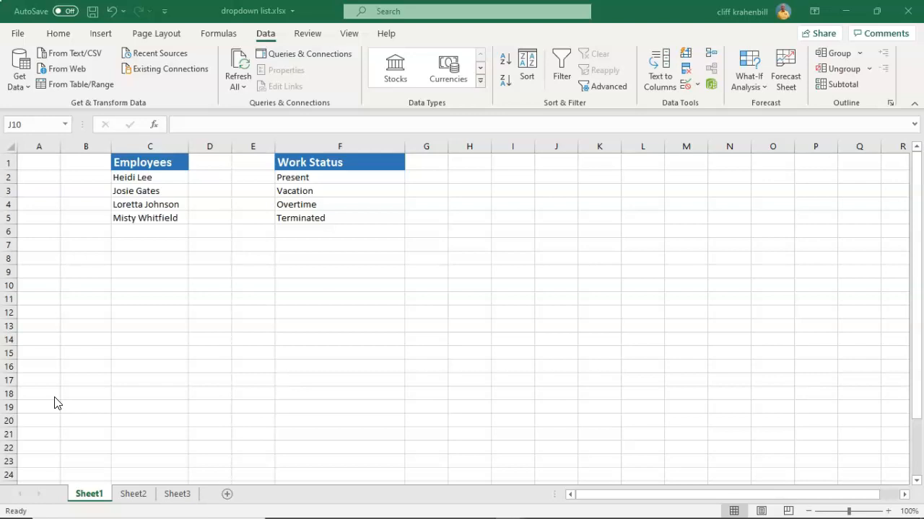
# - Enter the formula =TODAY() in cell B2, beside the first employee
pyautogui.click(78, 176)
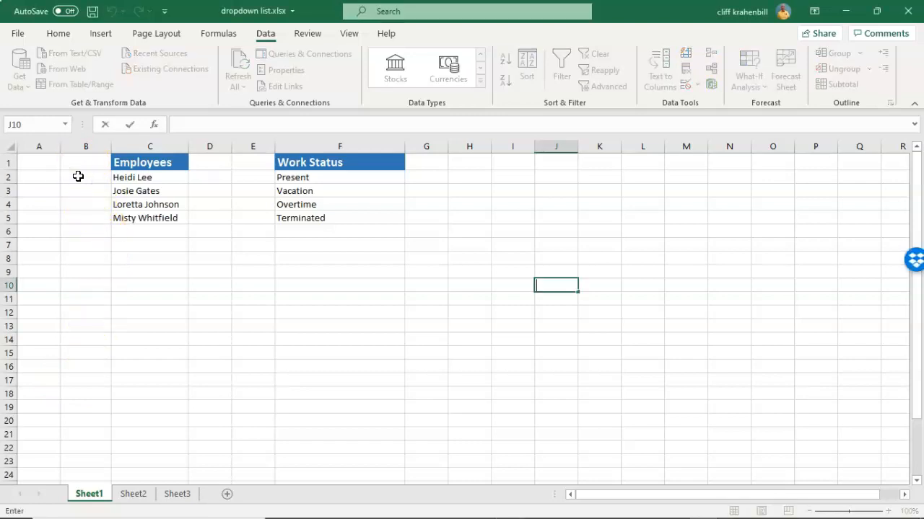
pyautogui.click(77, 176)
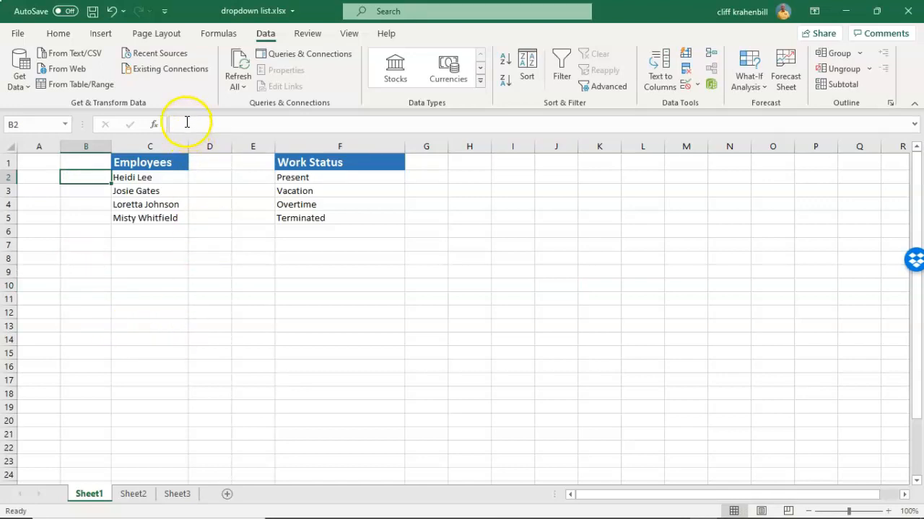
pyautogui.click(187, 124)
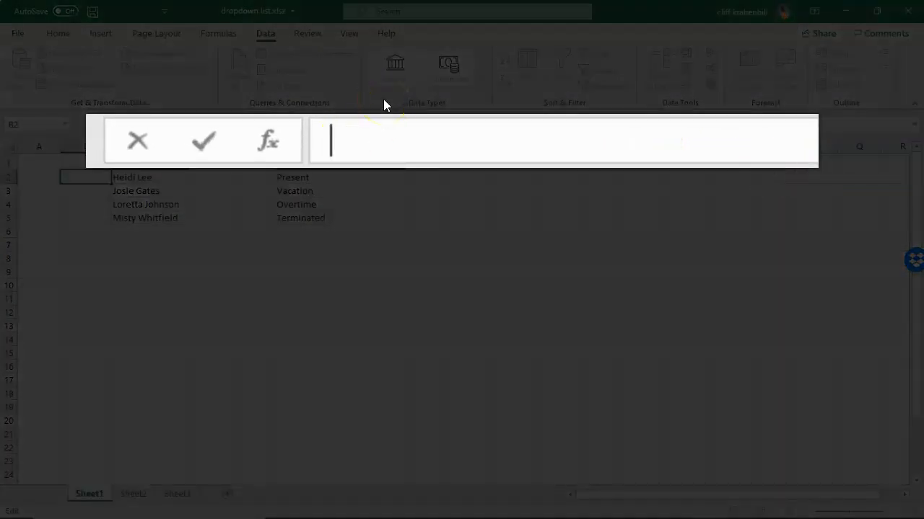
pyautogui.write('=TODAY ()')
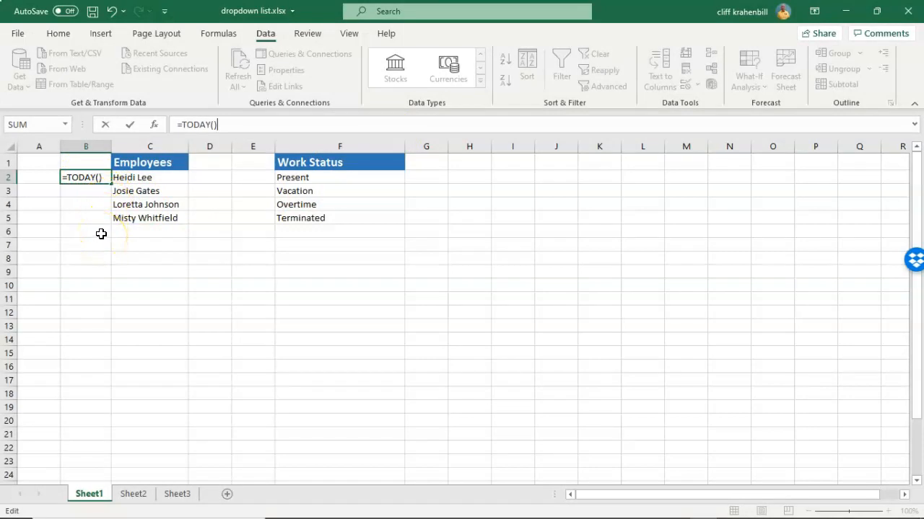
# - Copy the date formula in B2 down column B to row 43
pyautogui.click(110, 184)
pyautogui.moveTo(110, 184); pyautogui.dragTo(101, 495)
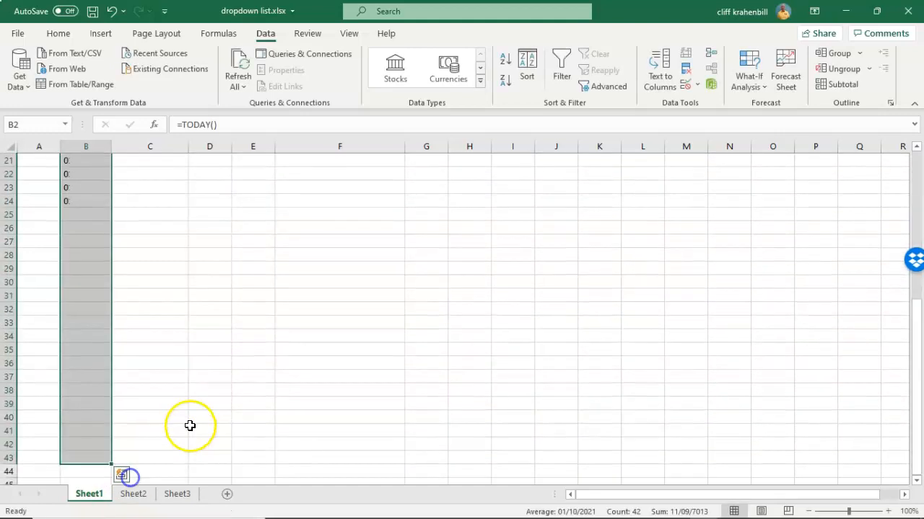
pyautogui.scroll(7, 318, 303)
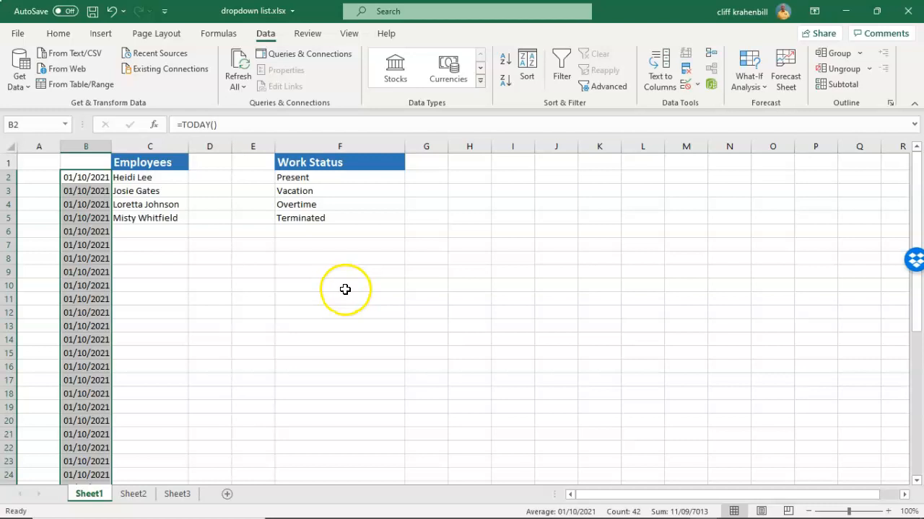
# - Fill row 6 from its dropdowns with the seventh employee in the list and the work status Vacation
pyautogui.click(141, 231)
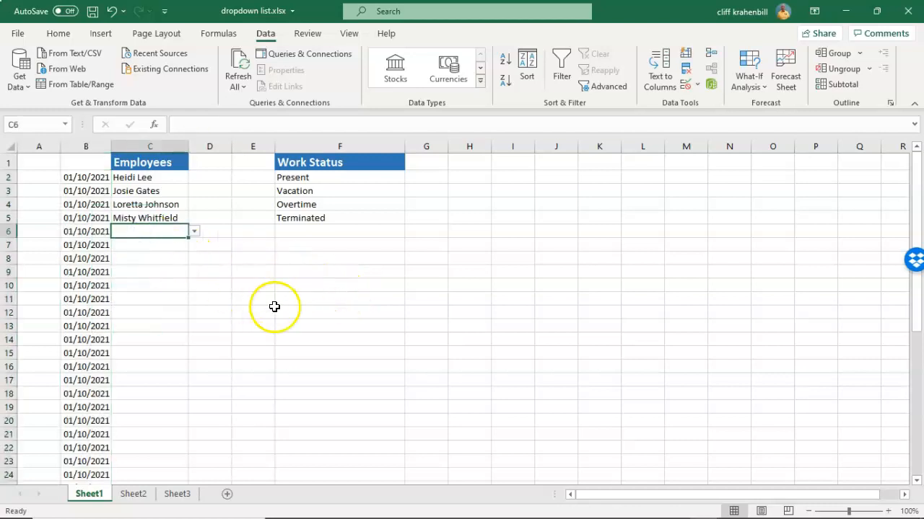
pyautogui.click(194, 232)
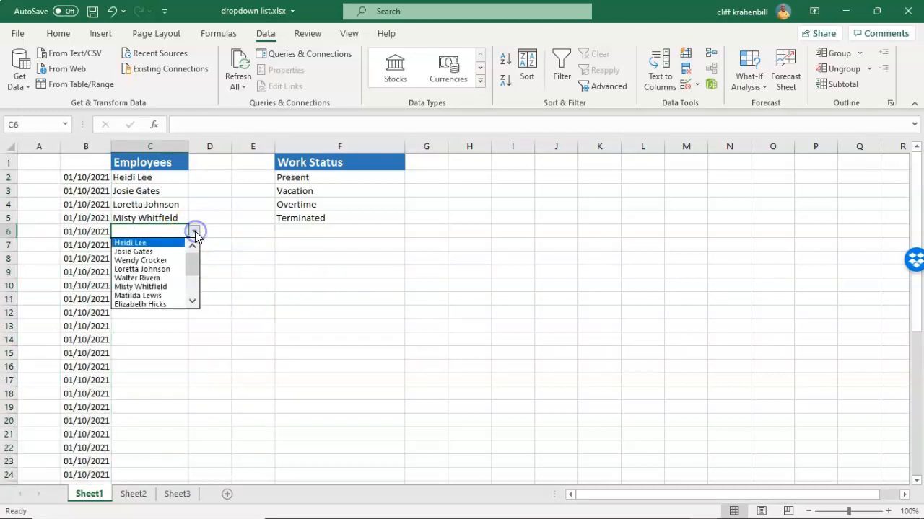
pyautogui.click(163, 297)
pyautogui.click(370, 230)
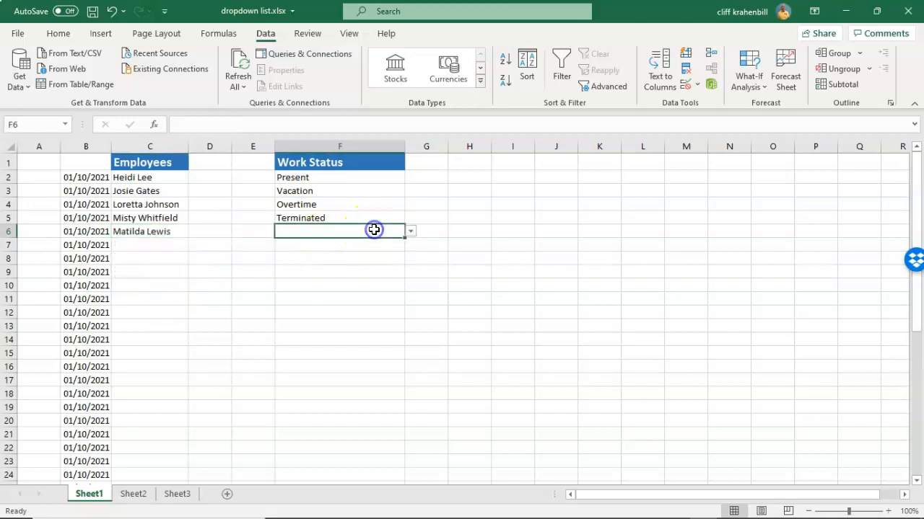
pyautogui.click(409, 231)
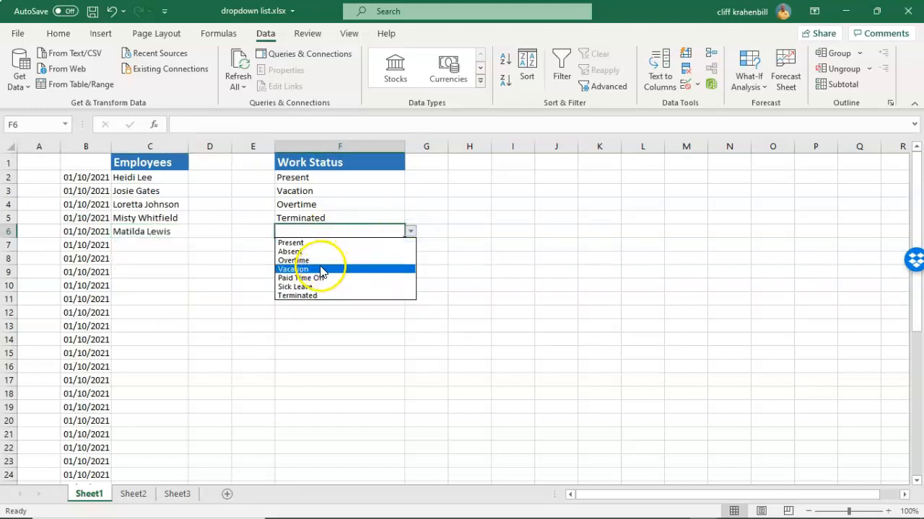
pyautogui.click(326, 268)
# - Choose an employee in C7 and a work status in F7 from their dropdowns
pyautogui.click(152, 246)
pyautogui.click(193, 245)
pyautogui.click(141, 318)
pyautogui.click(365, 244)
pyautogui.click(410, 246)
pyautogui.click(369, 289)
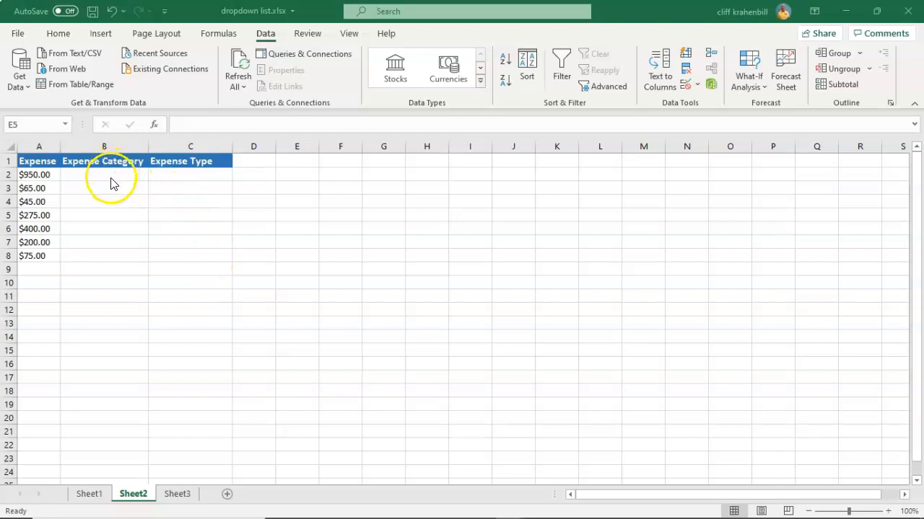
# - Restrict cell B2 under Expense Category to a validation list with an in-cell dropdown
pyautogui.click(94, 177)
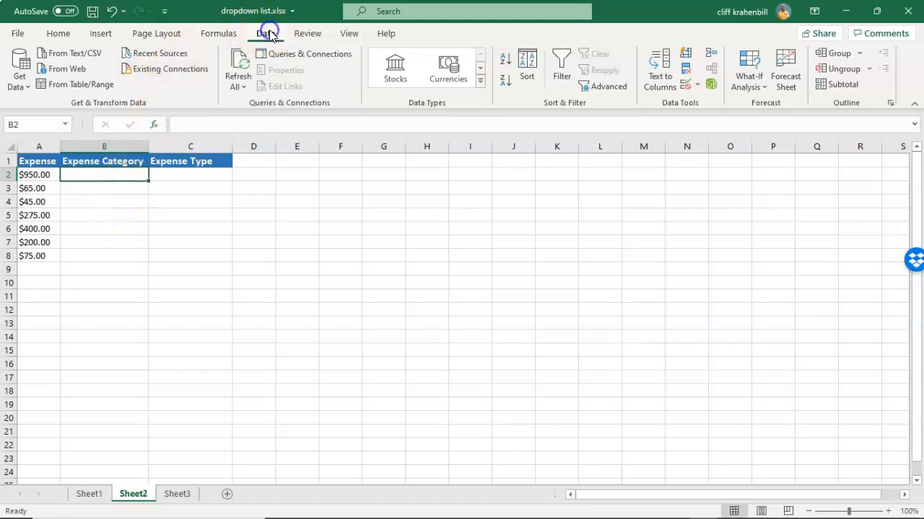
pyautogui.click(697, 85)
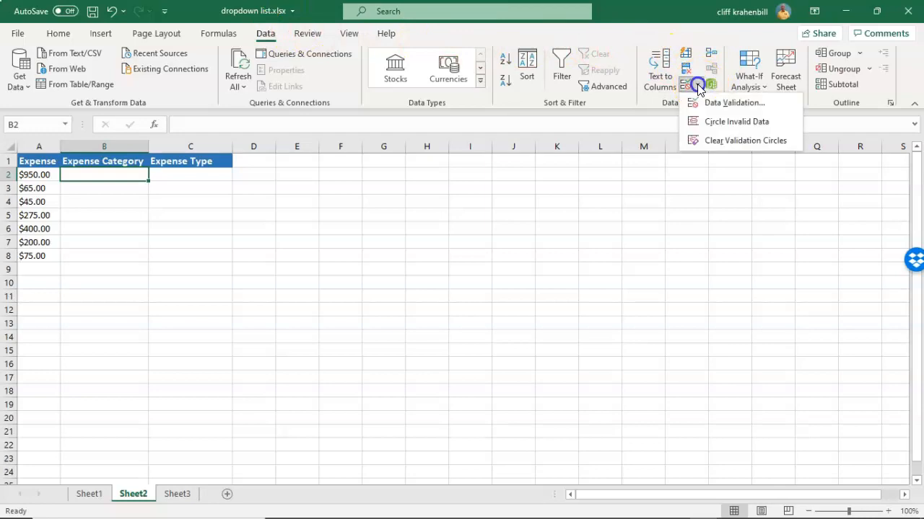
pyautogui.click(727, 105)
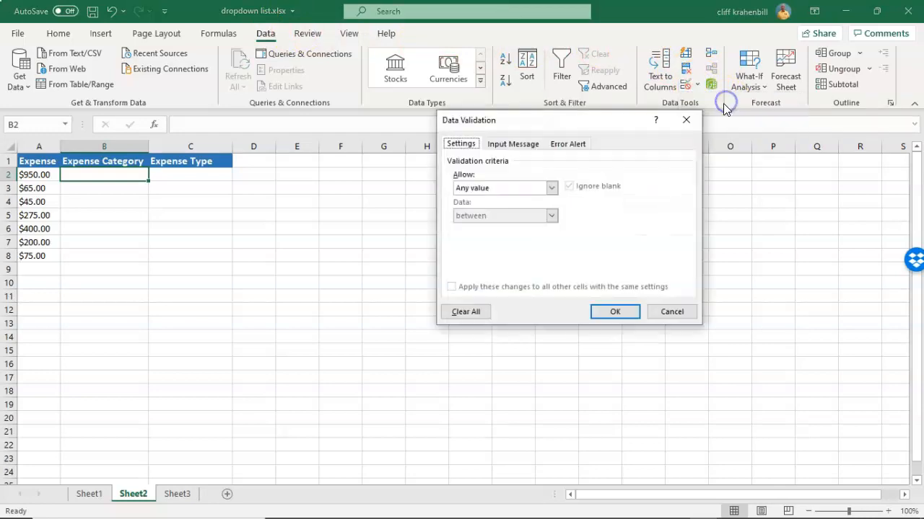
pyautogui.click(552, 188)
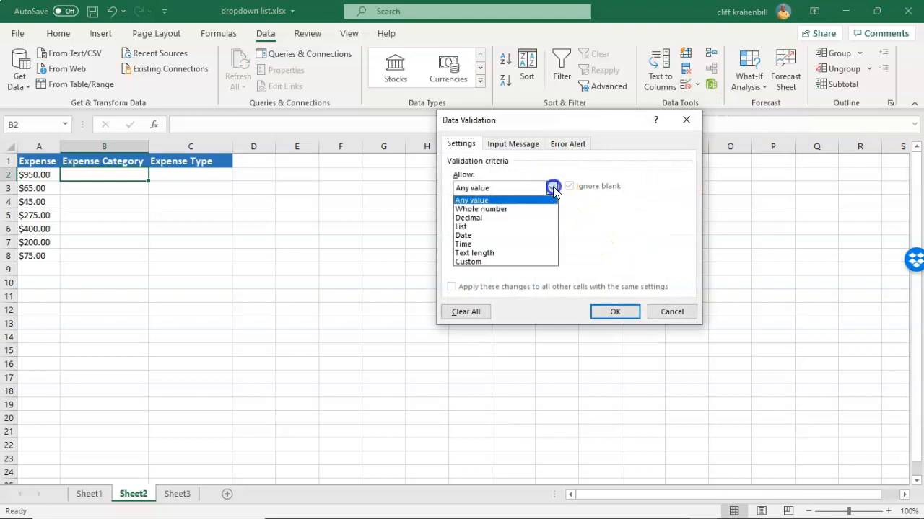
pyautogui.click(493, 227)
pyautogui.click(507, 244)
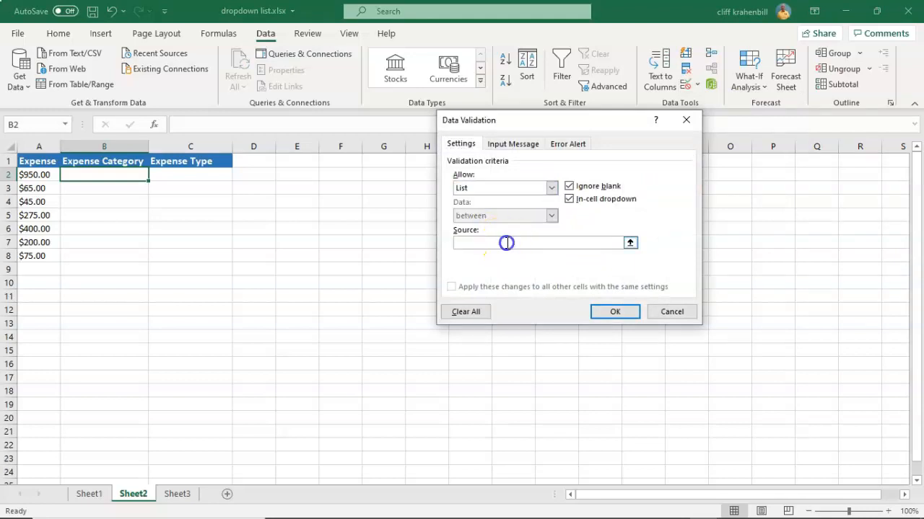
# - Set the source of B2's validation list to the Expense Category entries in Sheet3!$A$2:$A$8 and apply it
pyautogui.click(630, 244)
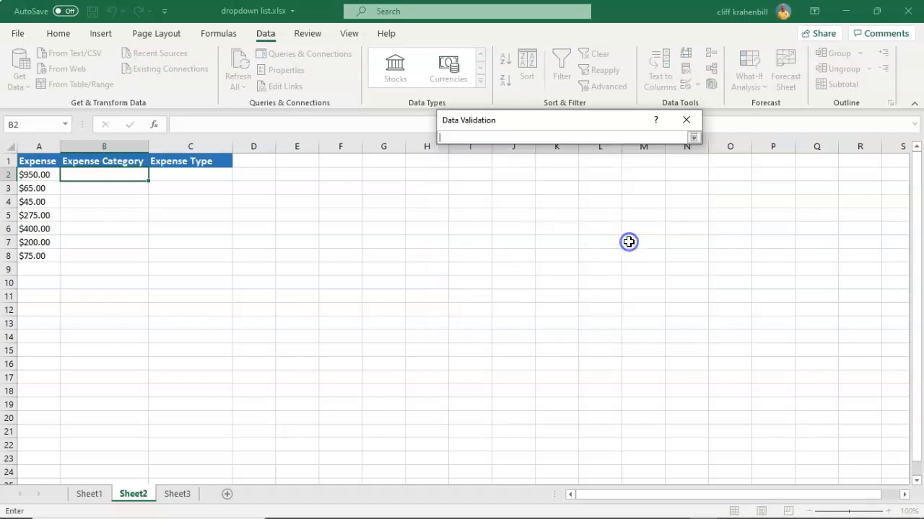
pyautogui.click(177, 495)
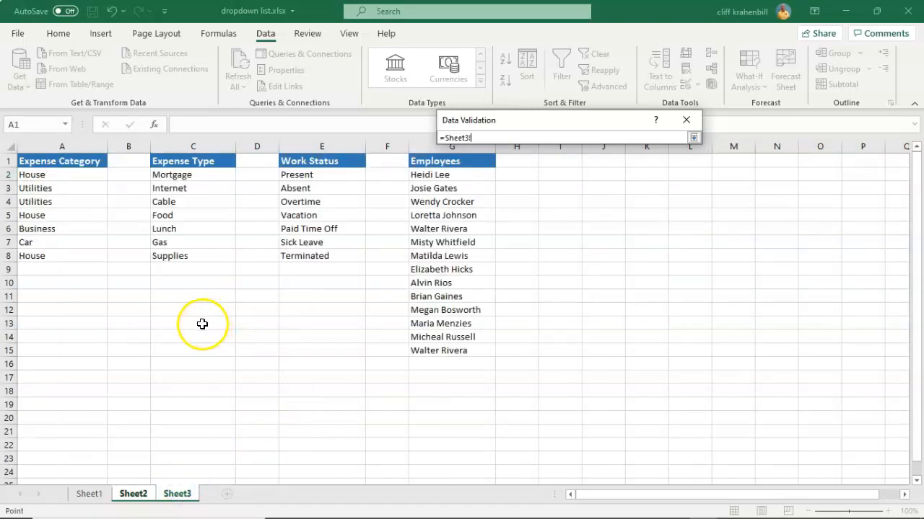
pyautogui.click(35, 176)
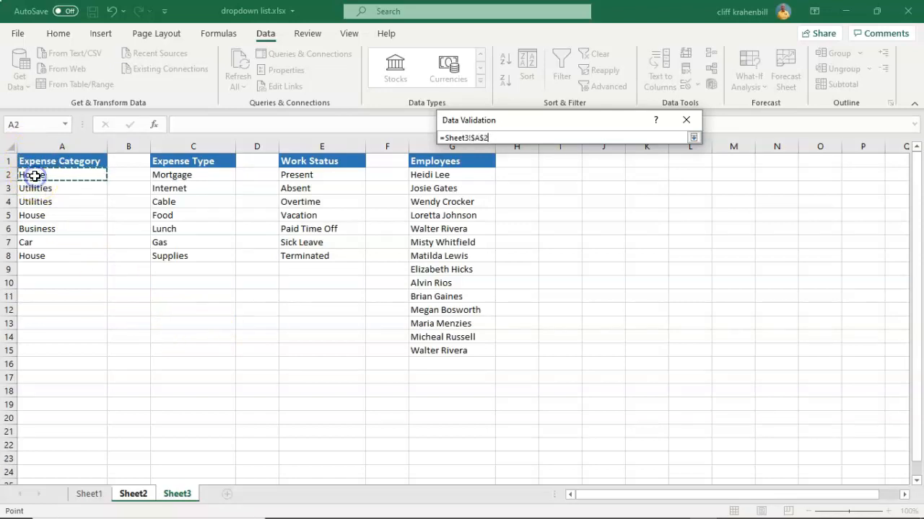
pyautogui.keyDown('shift'); pyautogui.click(95, 256); pyautogui.keyUp('shift')
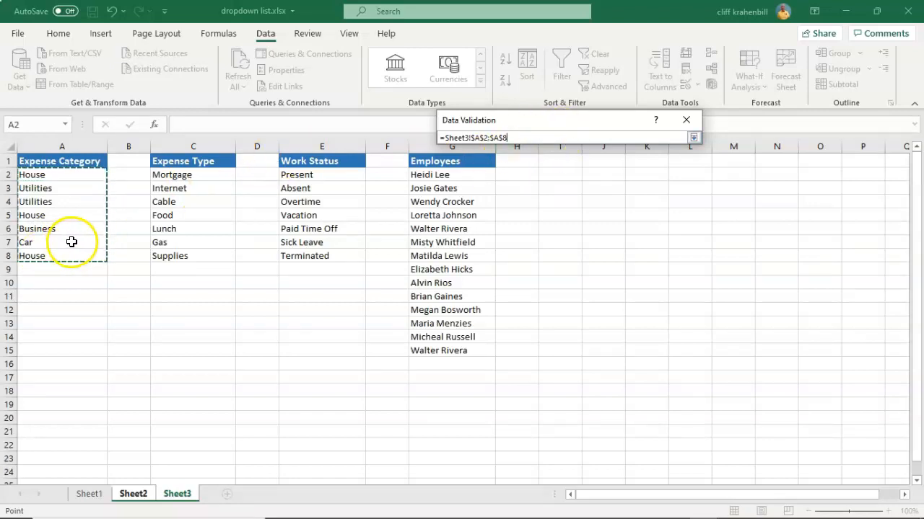
pyautogui.click(567, 135)
pyautogui.click(668, 139)
pyautogui.click(693, 137)
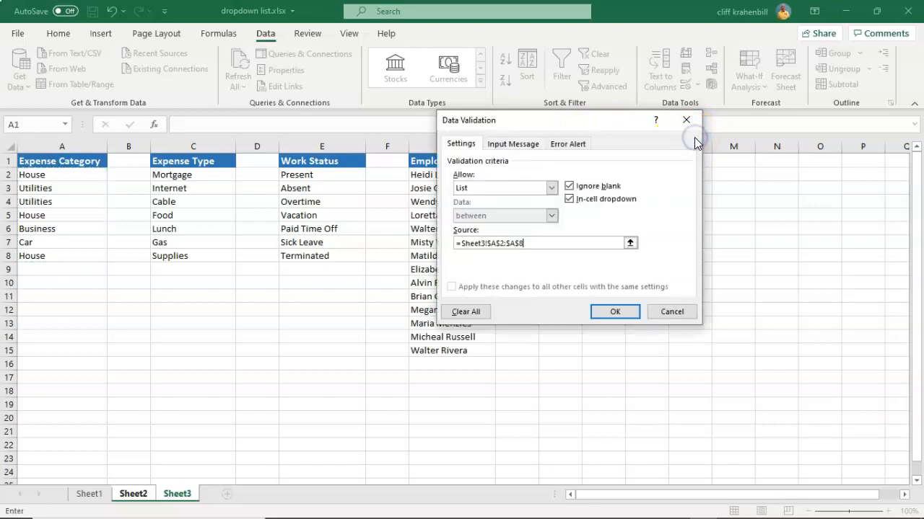
pyautogui.click(617, 315)
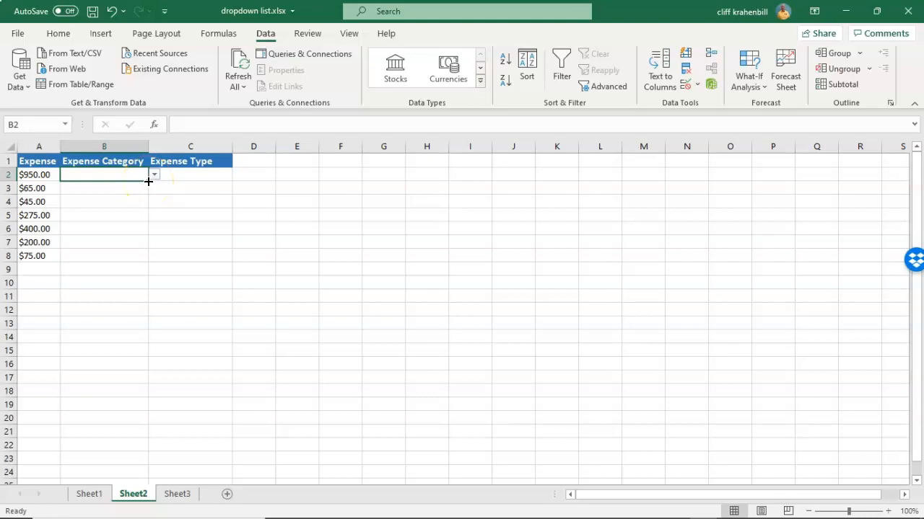
# - Copy the Expense Category dropdown in B2 down column B and choose House in B2
pyautogui.moveTo(148, 181); pyautogui.dragTo(138, 488)
pyautogui.click(476, 347)
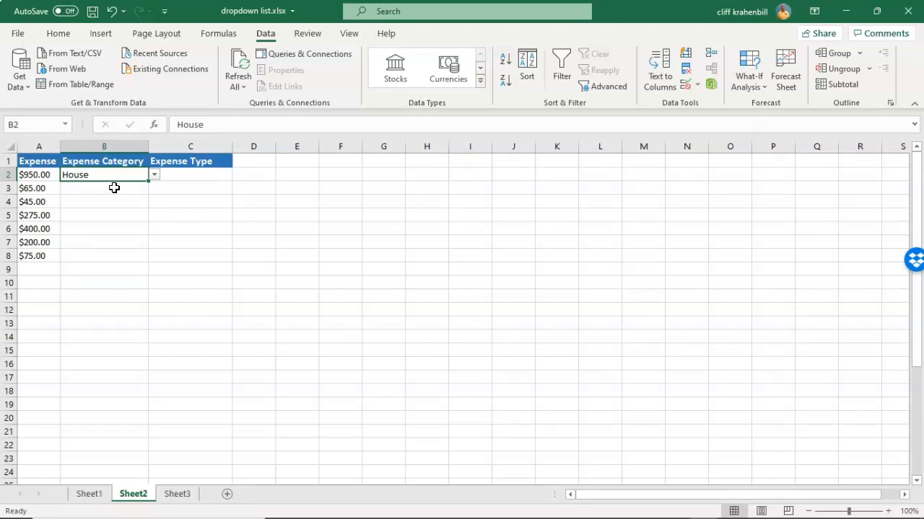
# - Choose Utilities as the expense category in both B3 and B4 from their dropdowns
pyautogui.click(114, 188)
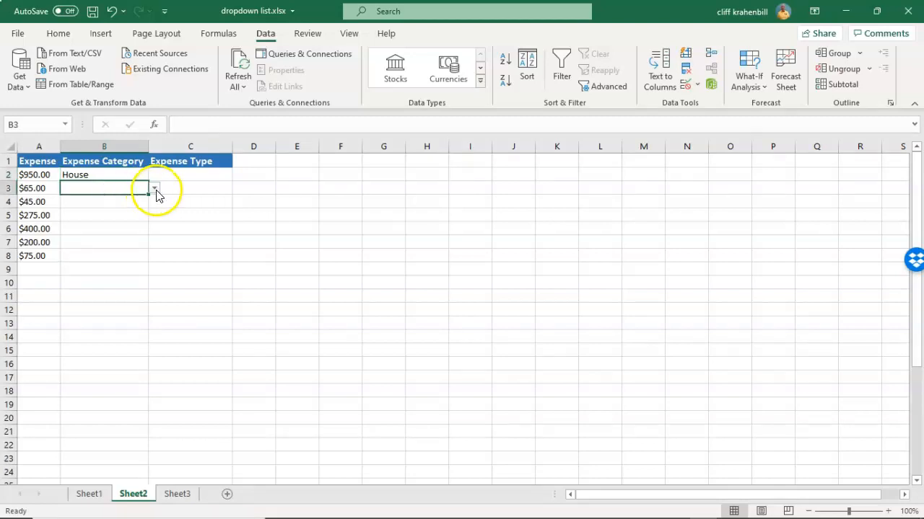
pyautogui.click(156, 189)
pyautogui.click(96, 207)
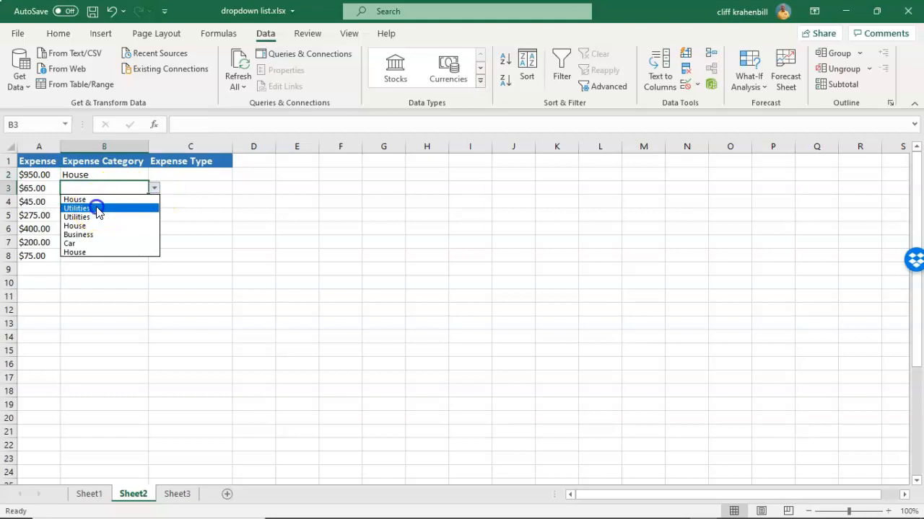
pyautogui.click(109, 205)
pyautogui.click(154, 201)
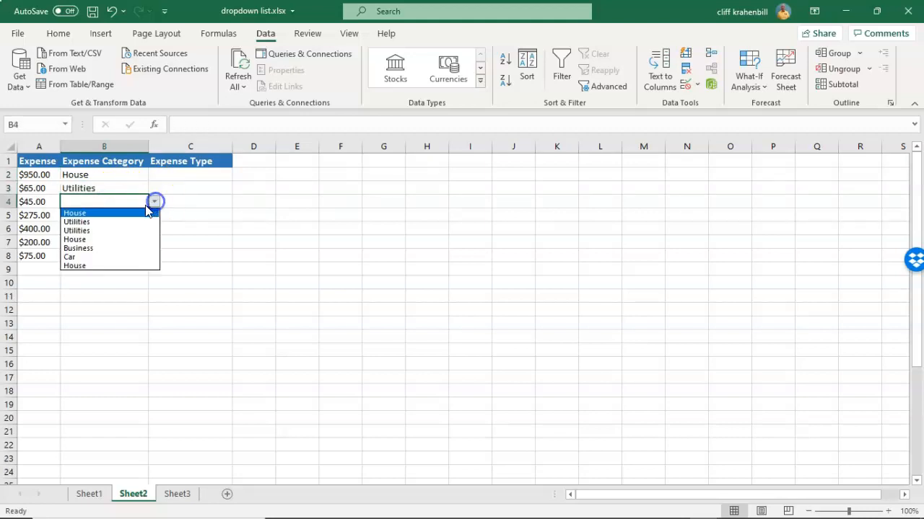
pyautogui.click(95, 224)
# - Choose the expense category House in B5 and Business in B6 from their dropdowns
pyautogui.click(86, 215)
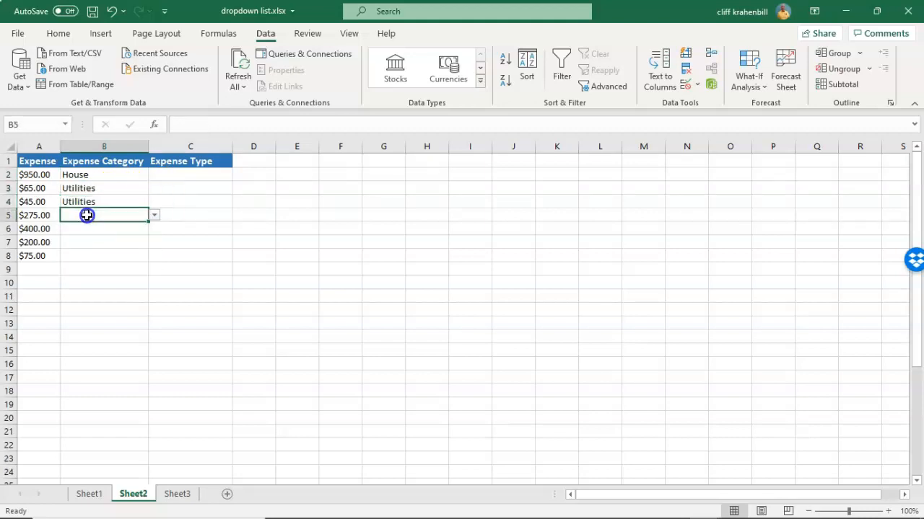
pyautogui.click(153, 217)
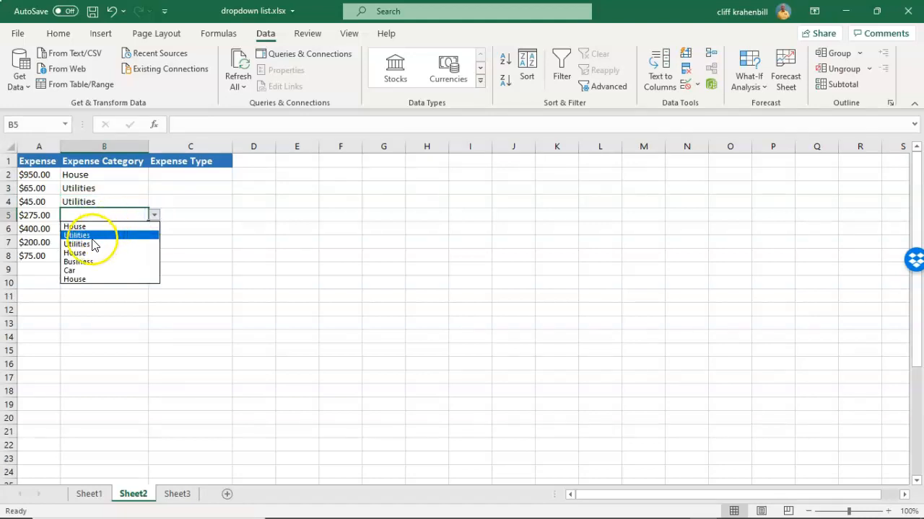
pyautogui.click(90, 228)
pyautogui.click(85, 229)
pyautogui.click(153, 230)
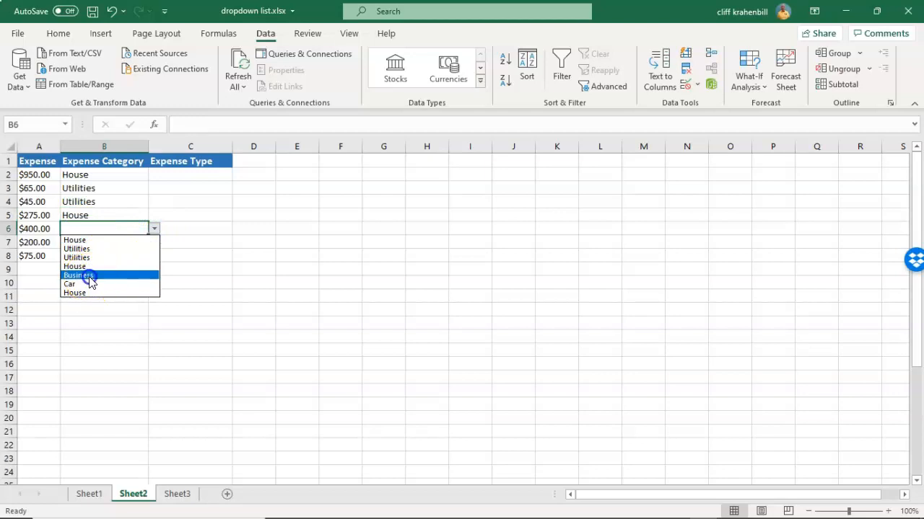
pyautogui.click(88, 275)
# - Choose the expense category Car in B7 and Business in B8 from their dropdowns
pyautogui.click(76, 243)
pyautogui.click(153, 243)
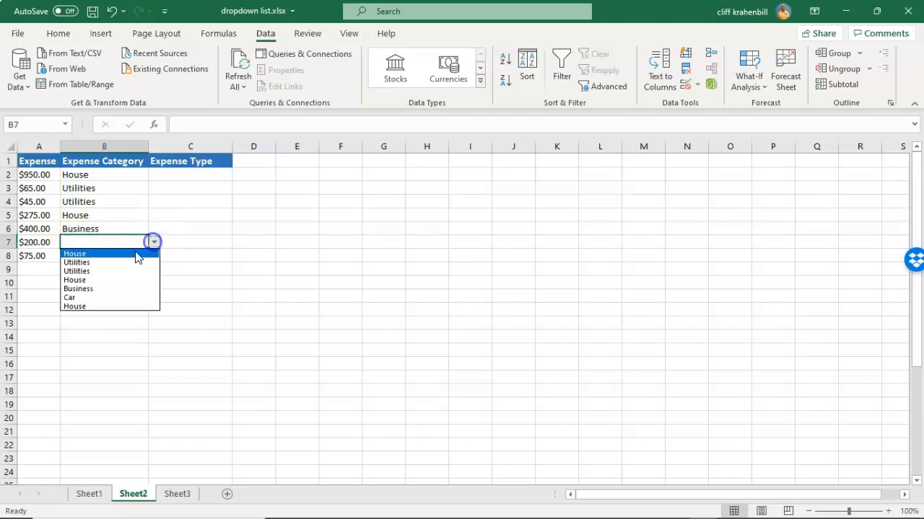
pyautogui.click(89, 298)
pyautogui.click(77, 256)
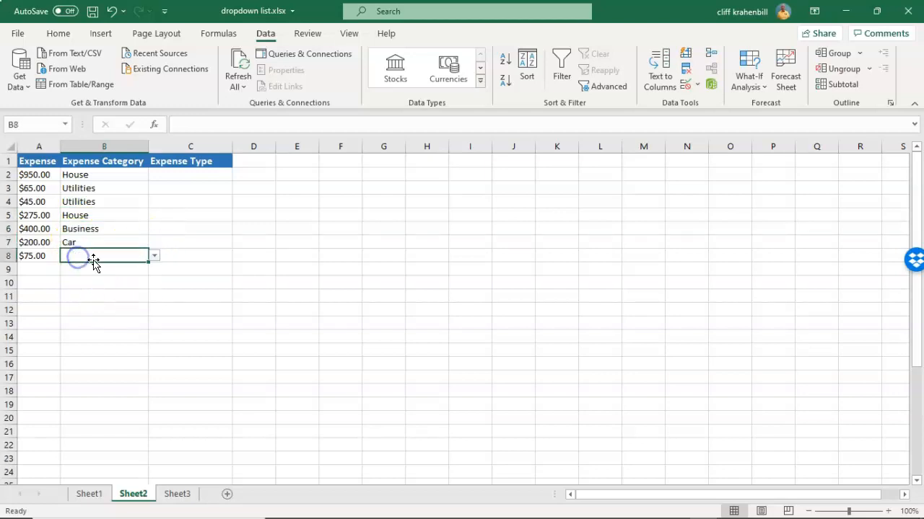
pyautogui.click(155, 255)
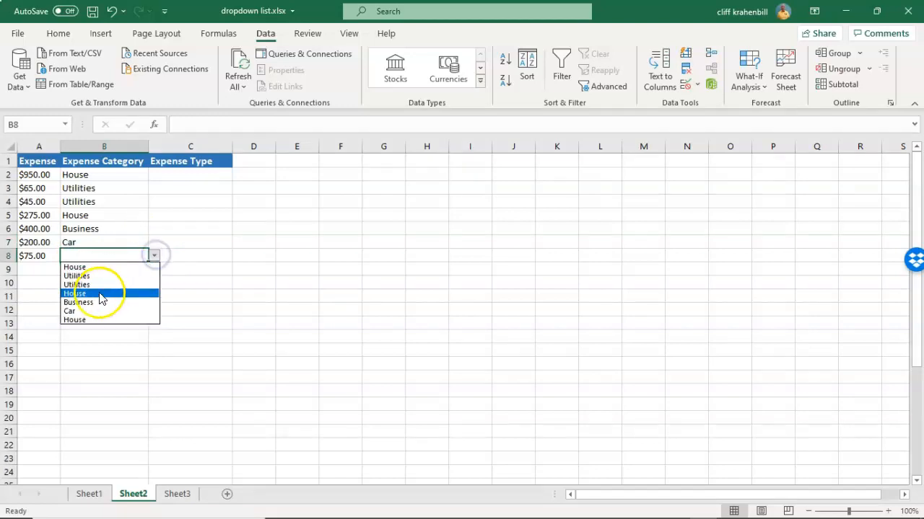
pyautogui.click(88, 302)
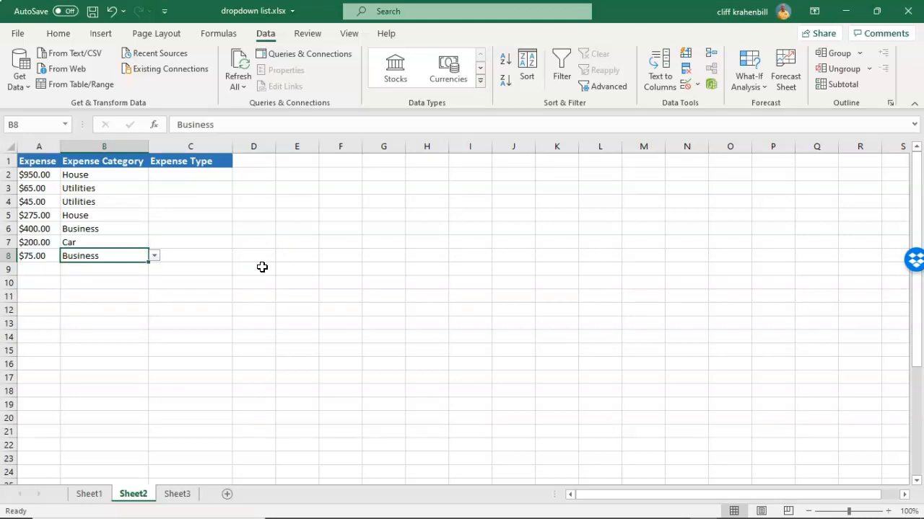
# - Restrict cell C2 under Expense Type to a validation list with an in-cell dropdown
pyautogui.click(183, 174)
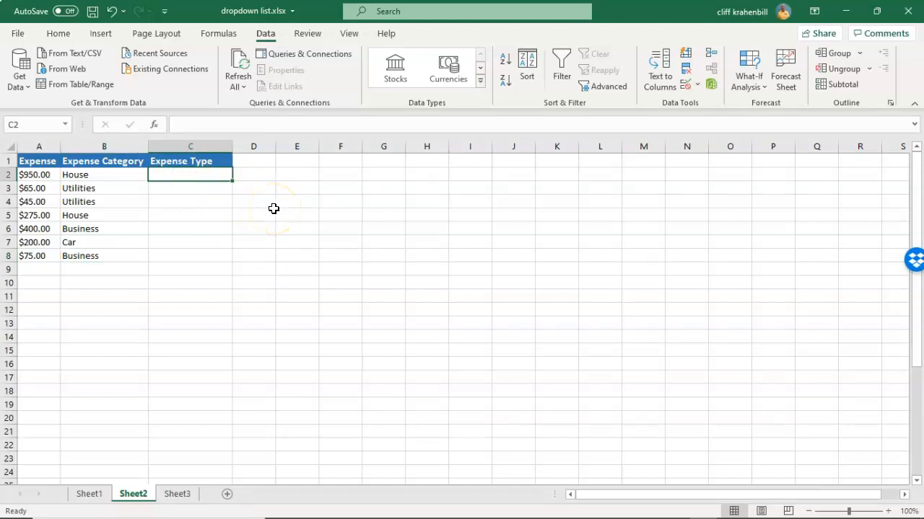
pyautogui.click(266, 35)
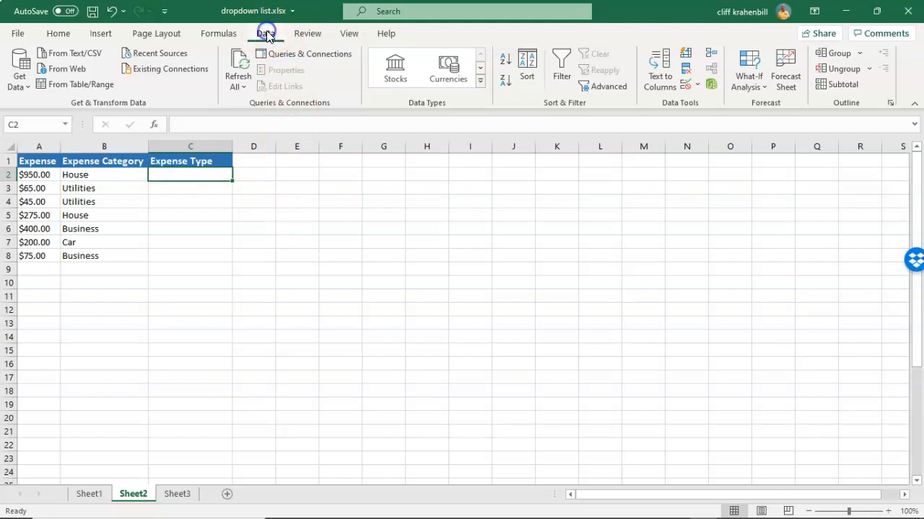
pyautogui.click(697, 87)
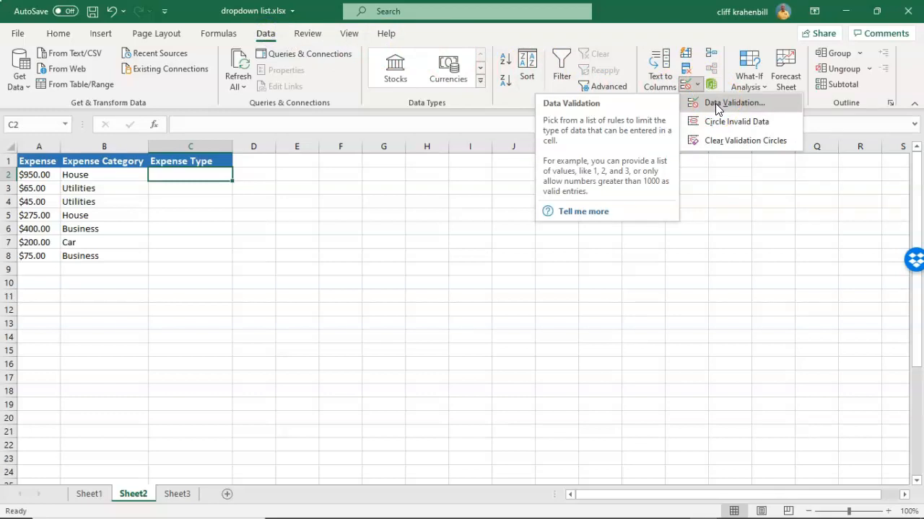
pyautogui.click(715, 103)
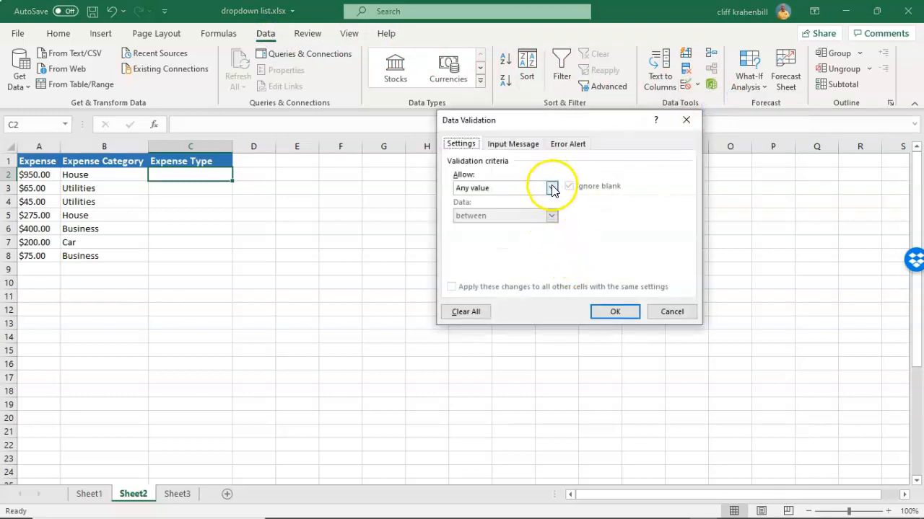
pyautogui.click(552, 188)
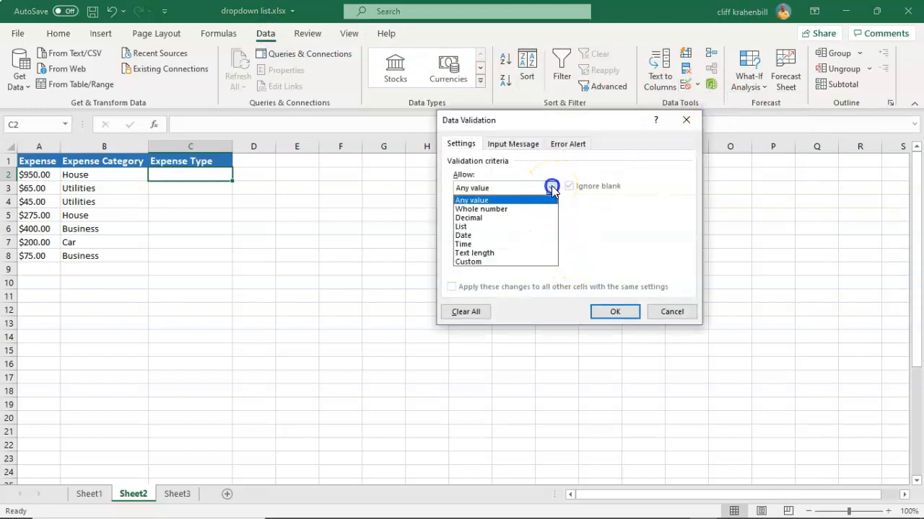
pyautogui.click(480, 228)
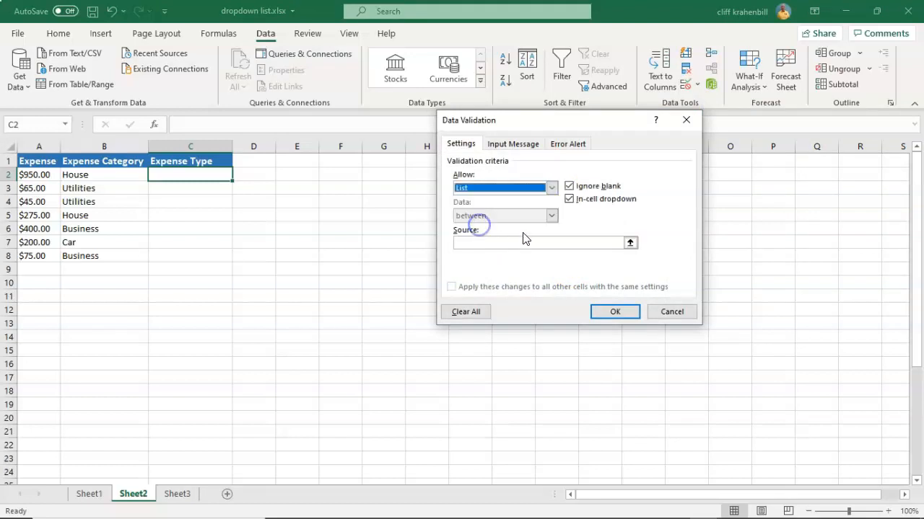
# - Set the source of C2's validation list to the Expense Type entries in Sheet3!$C$2:$C$8 and apply it
pyautogui.click(630, 244)
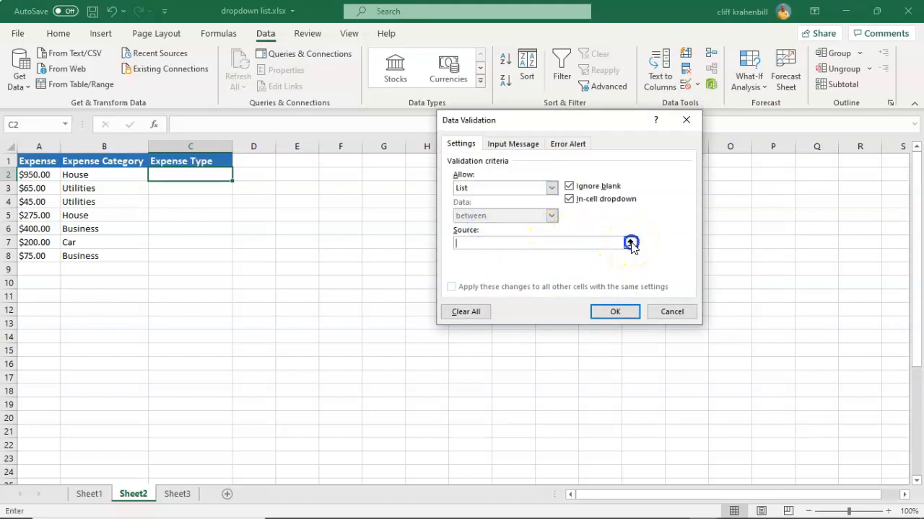
pyautogui.click(181, 498)
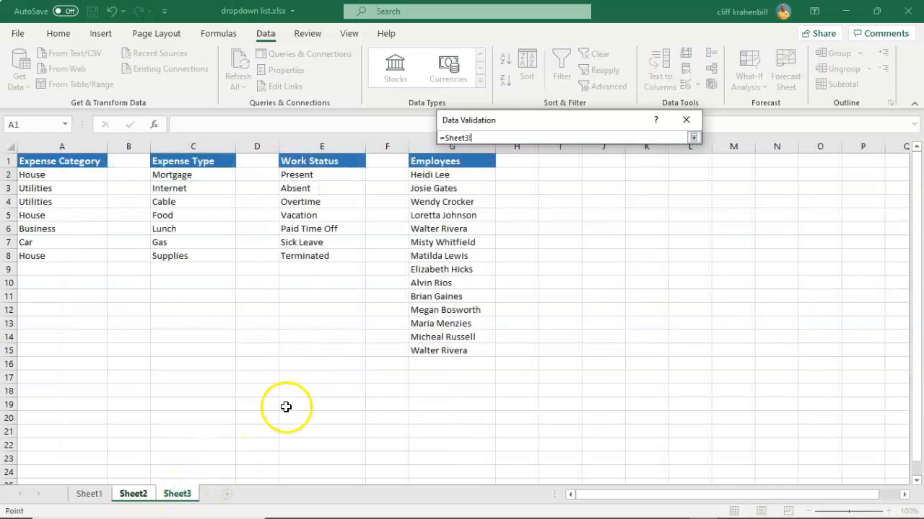
pyautogui.click(169, 175)
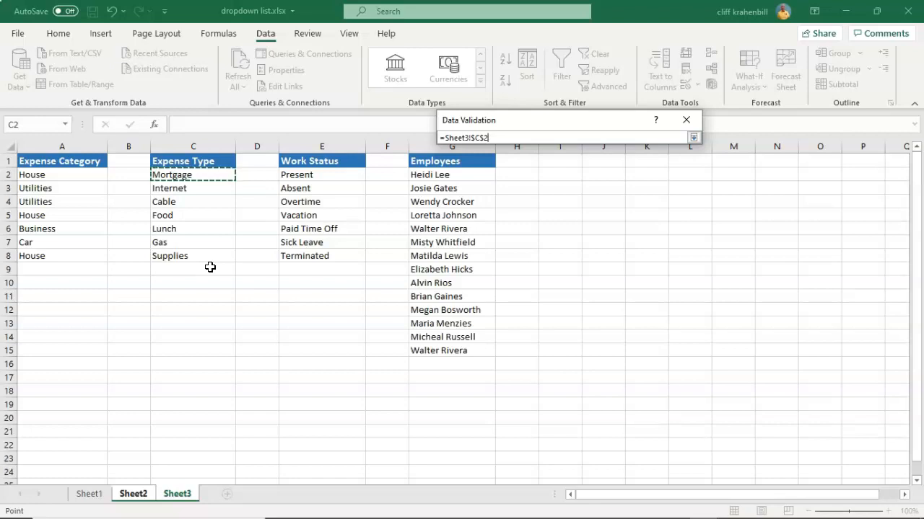
pyautogui.hotkey('ctrl', 'shift', 'Down')
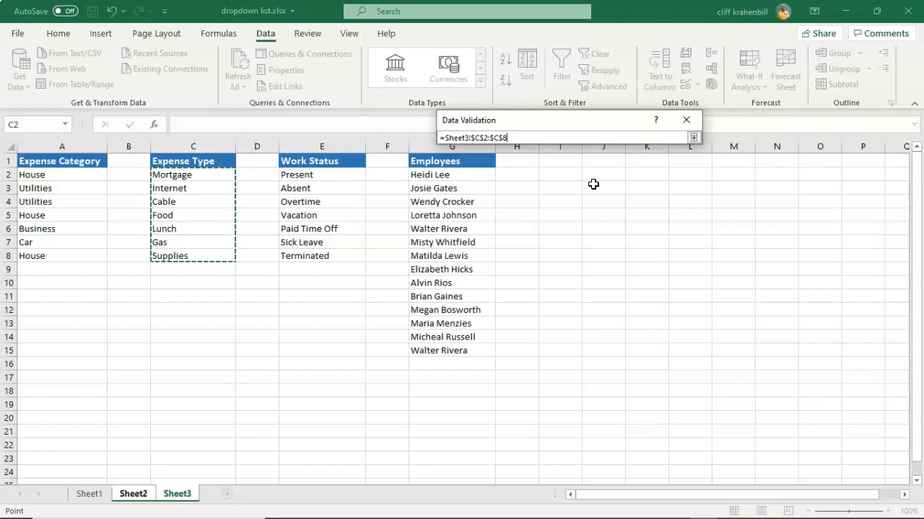
pyautogui.click(695, 138)
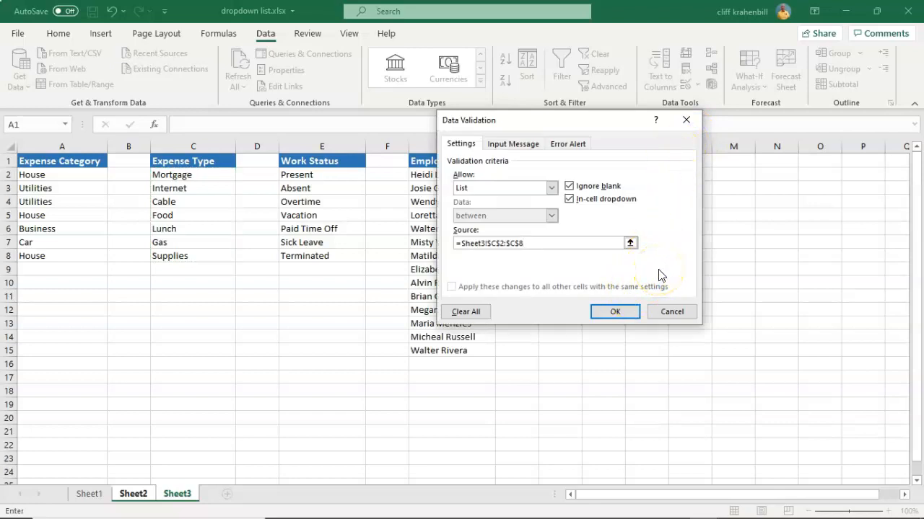
pyautogui.click(613, 315)
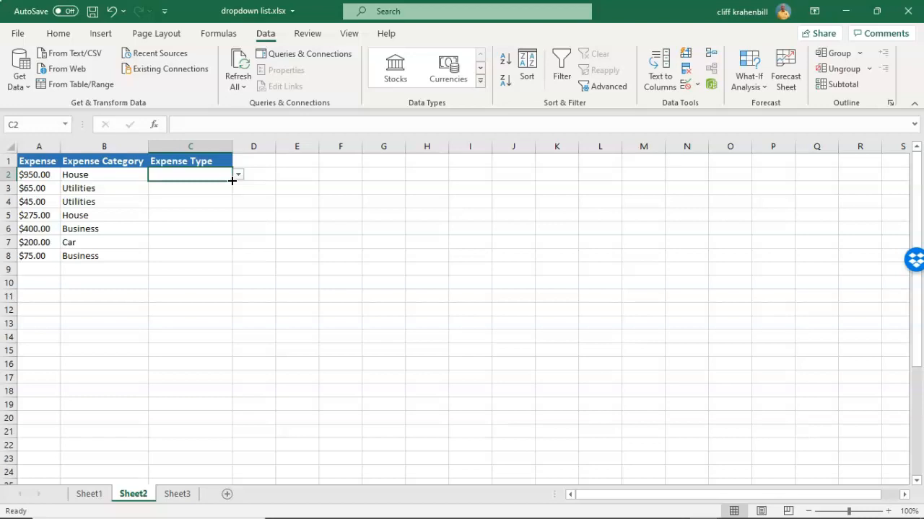
# - Fill C2's Expense Type validation dropdown down column C to about row 36
pyautogui.moveTo(232, 180); pyautogui.dragTo(212, 490)
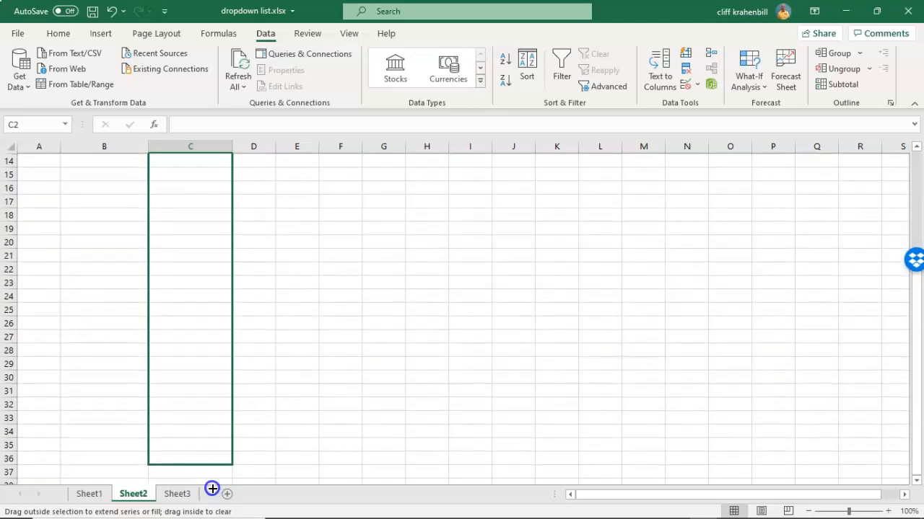
pyautogui.click(383, 322)
pyautogui.scroll(5, 406, 293)
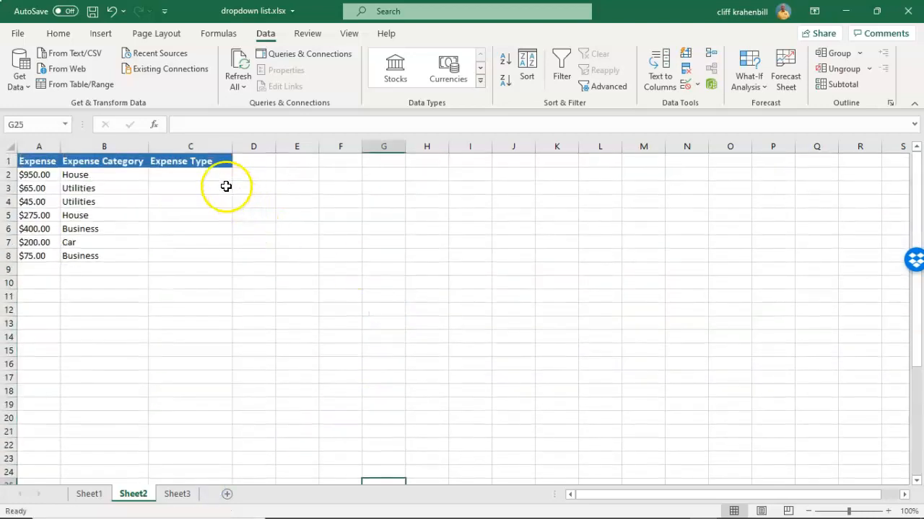
# - Choose the expense type Mortgage in C2 and Internet in C3 from their dropdowns
pyautogui.click(213, 174)
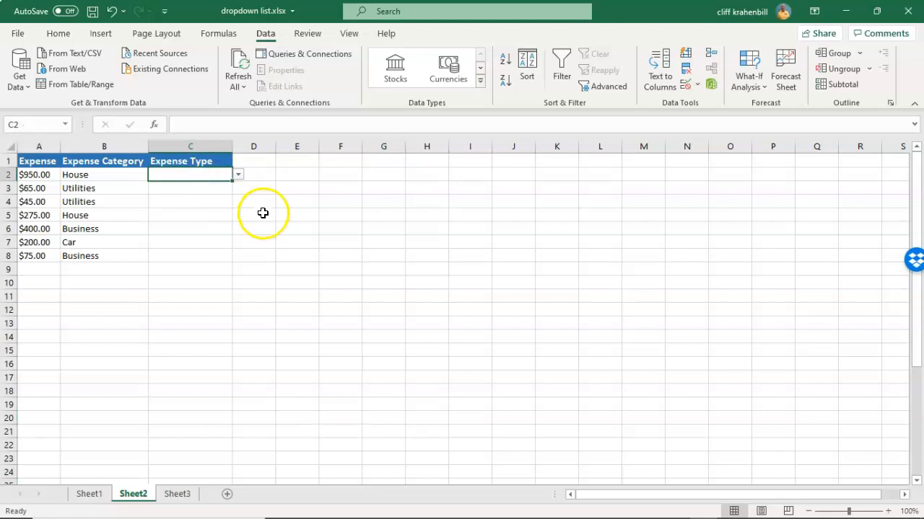
pyautogui.click(238, 174)
pyautogui.click(222, 189)
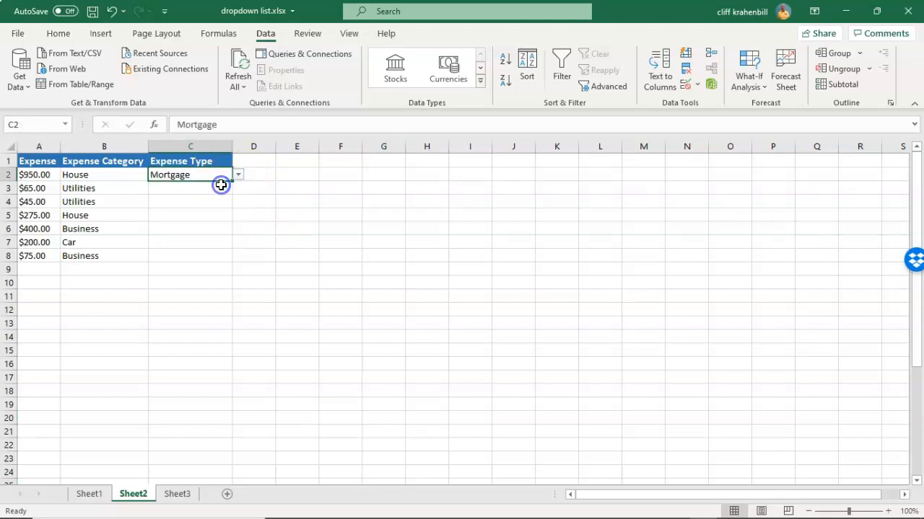
pyautogui.click(189, 188)
pyautogui.click(237, 189)
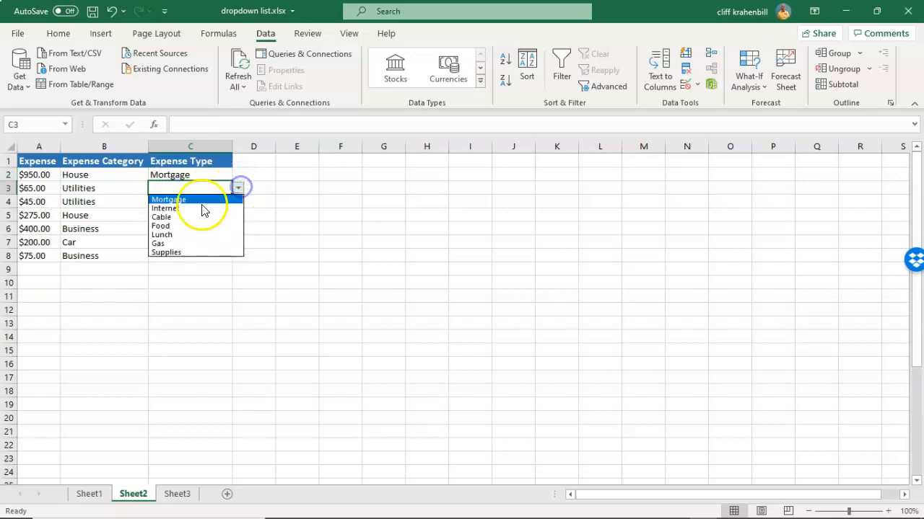
pyautogui.click(193, 210)
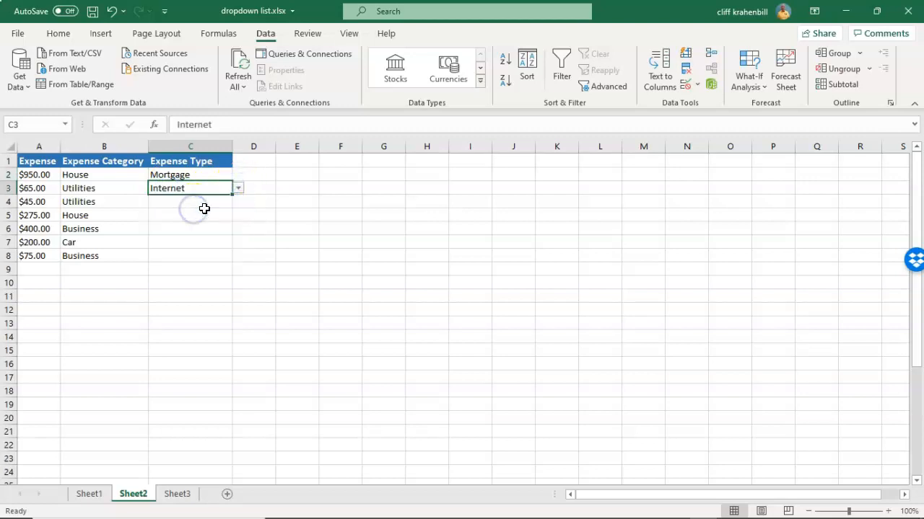
# - Choose the expense type Cable in C4 and Food in C5 from their dropdowns
pyautogui.click(192, 205)
pyautogui.click(238, 202)
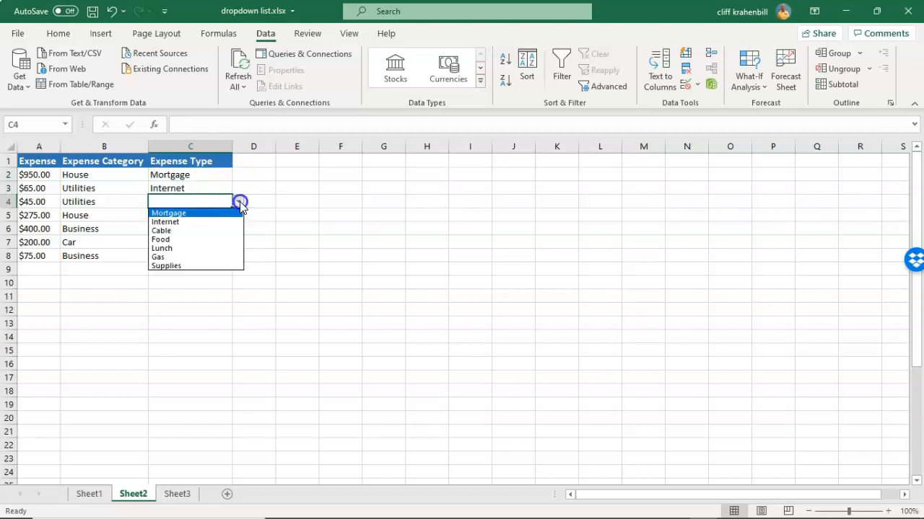
pyautogui.click(184, 230)
pyautogui.click(164, 217)
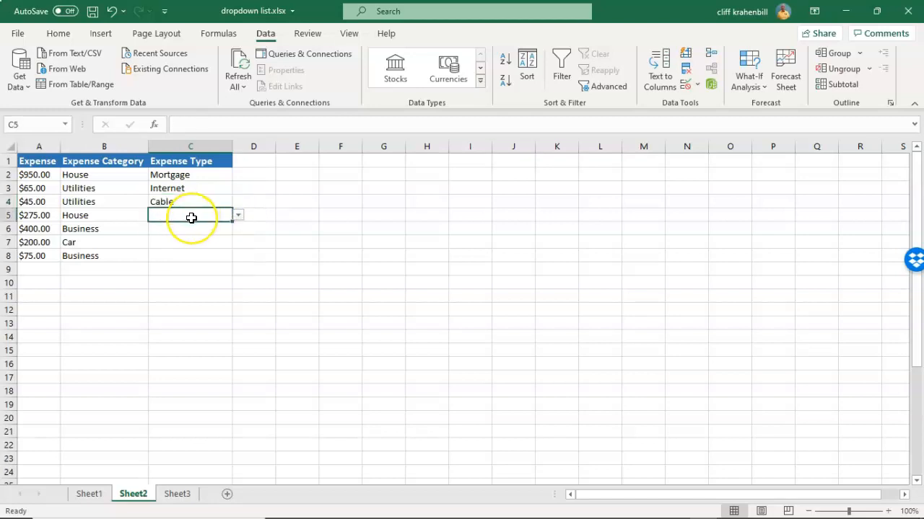
pyautogui.click(238, 215)
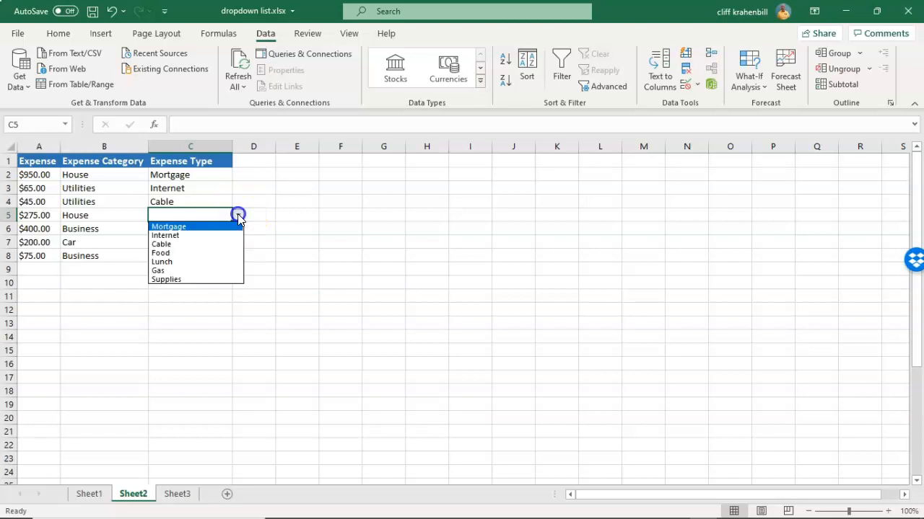
pyautogui.click(177, 253)
# - Choose the expense type Lunch in C6 and Gas in C7 from their dropdowns
pyautogui.click(177, 229)
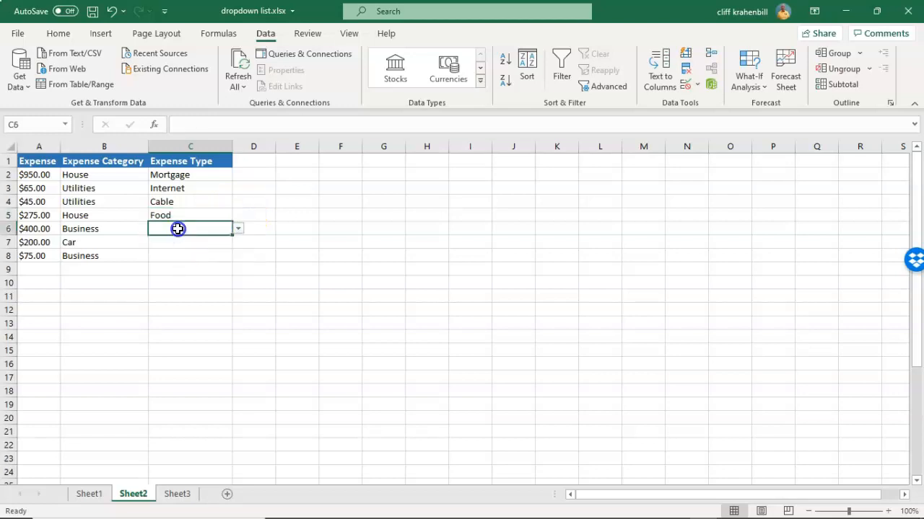
pyautogui.click(238, 228)
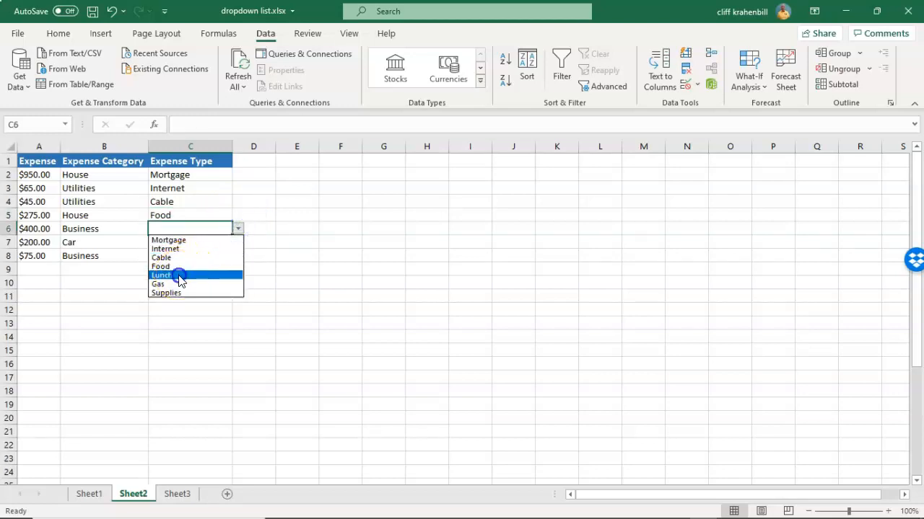
pyautogui.click(180, 275)
pyautogui.click(168, 242)
pyautogui.click(238, 242)
pyautogui.click(177, 297)
# - Choose the expense type Supplies in C8 from its dropdown and deselect the cell
pyautogui.click(178, 255)
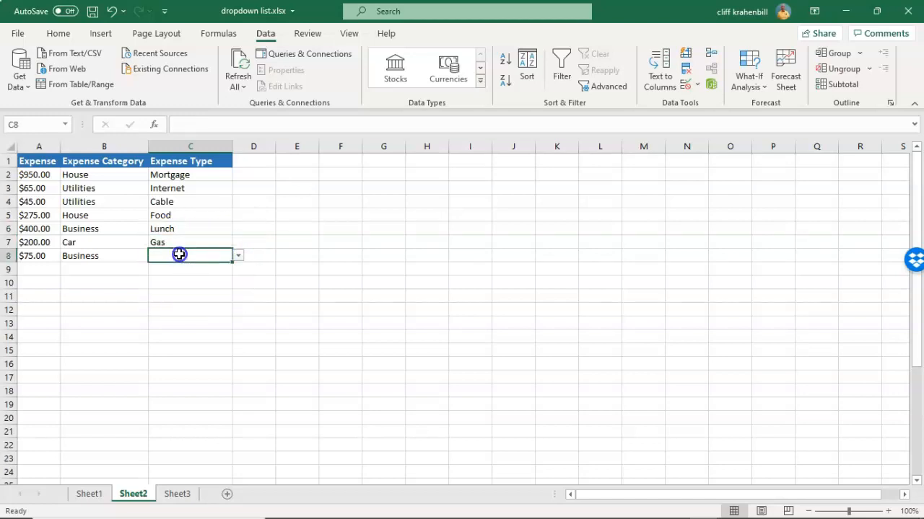
pyautogui.click(238, 256)
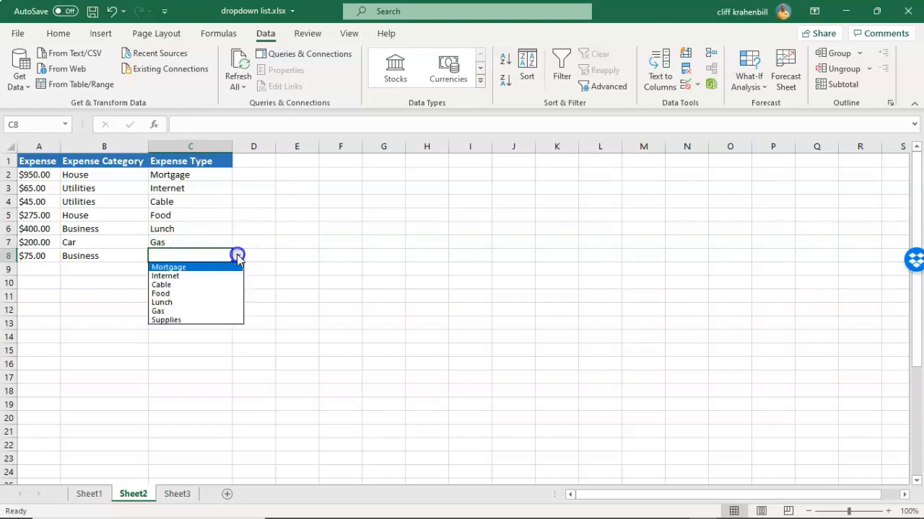
pyautogui.click(190, 320)
pyautogui.click(297, 296)
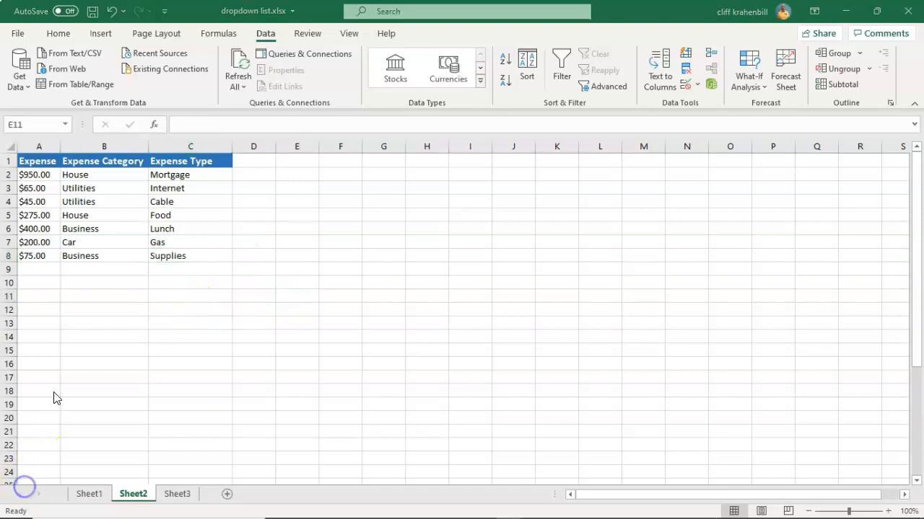